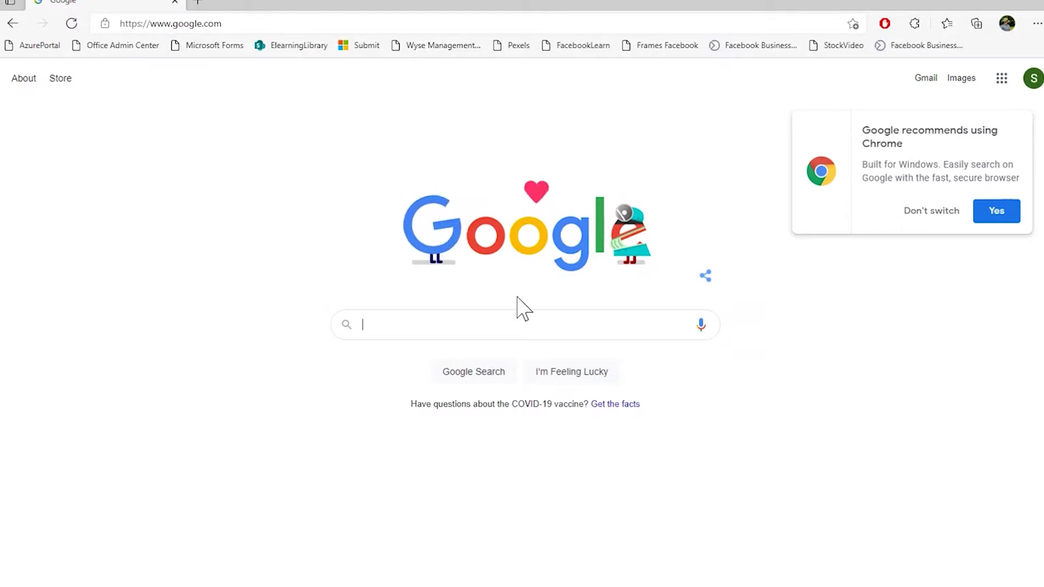
Navigate Edge to elearning.sbta.com.au to reach the SBTA sign-in page
{"action": "left_click", "coordinate": [262, 21]}
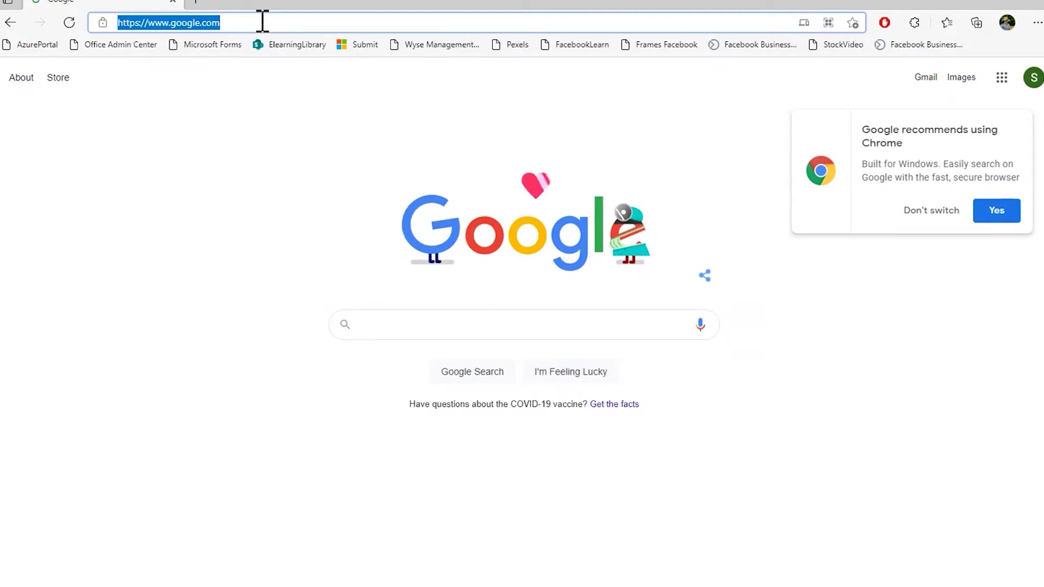
{"action": "type", "text": "elearning.sbta.com.au"}
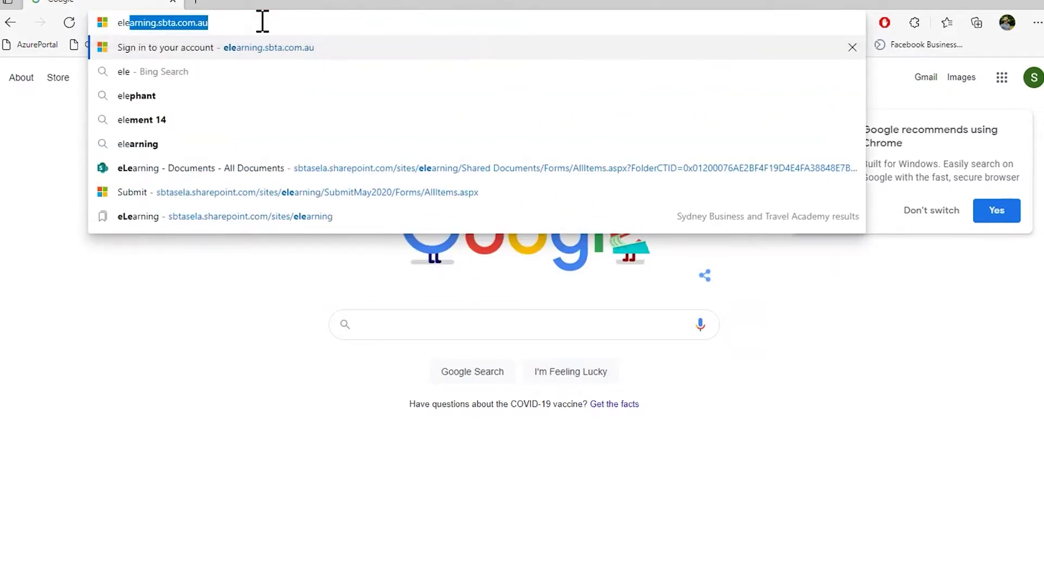
{"action": "key", "text": "Right"}
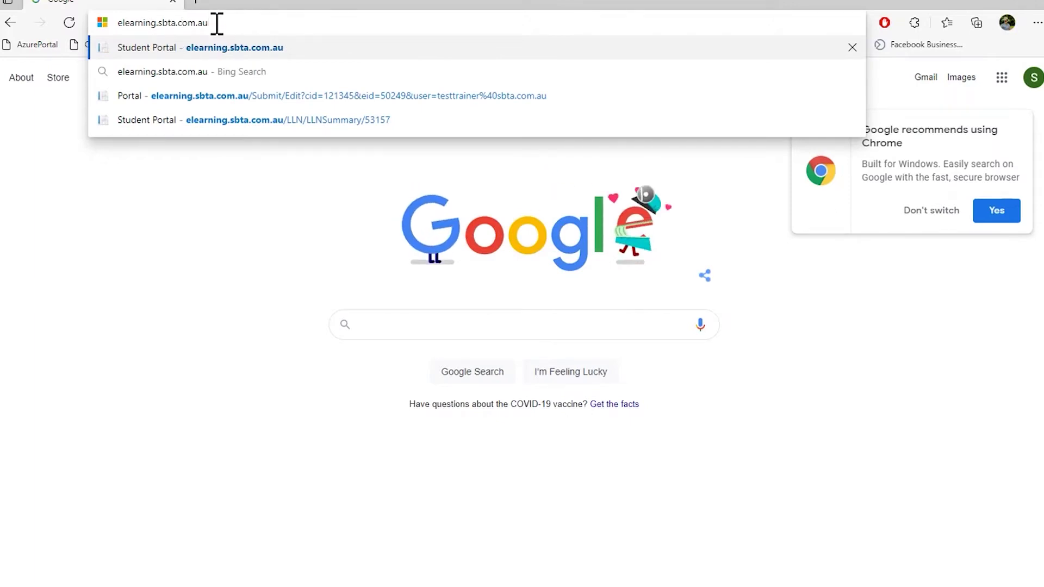
{"action": "key", "text": "Return"}
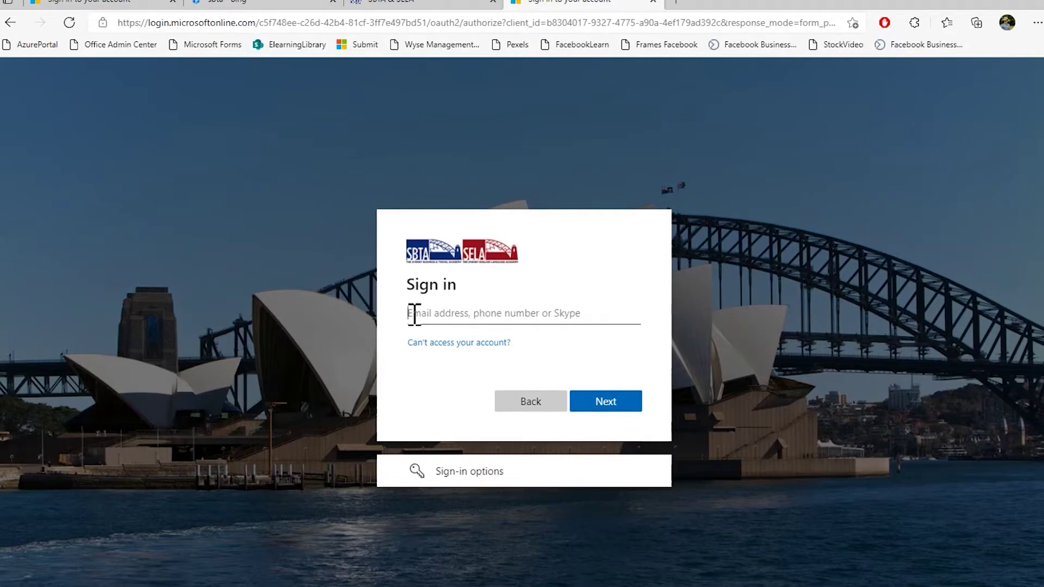
Sign in with the student's SBTA email address and account password
{"action": "left_click", "coordinate": [414, 314]}
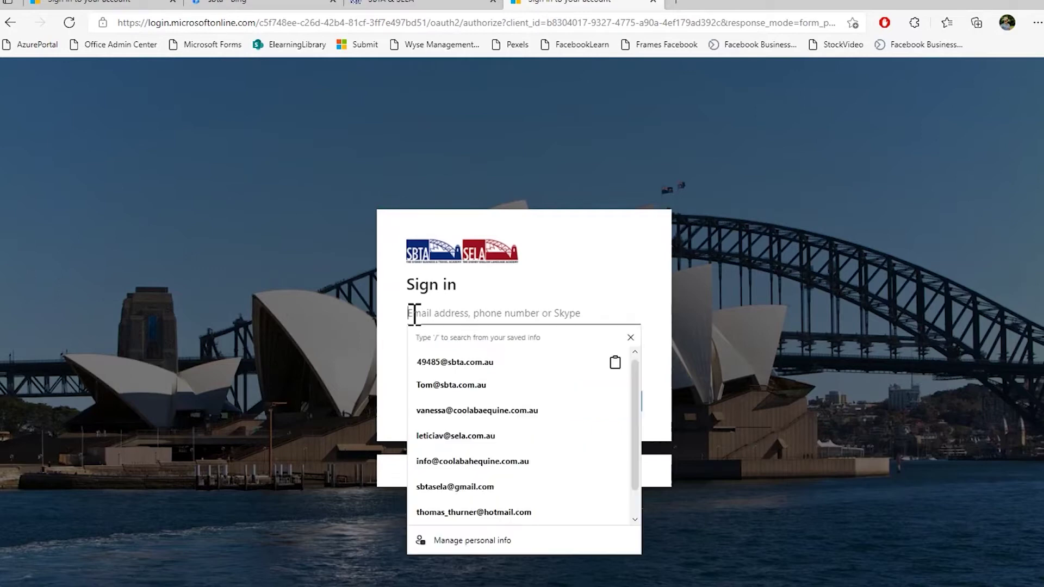
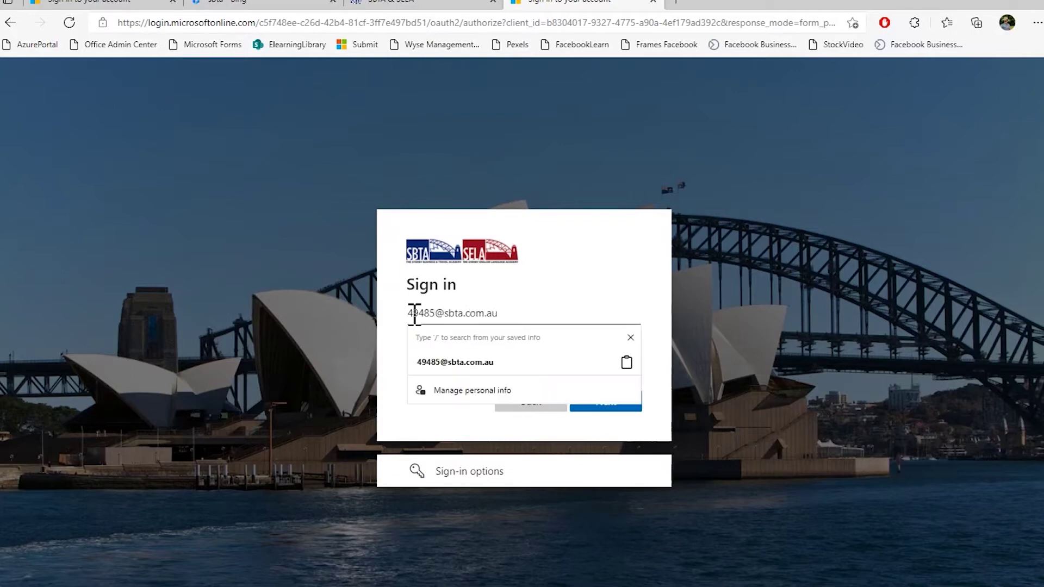
{"action": "left_click_drag", "start_coordinate": [436, 314], "coordinate": [409, 313]}
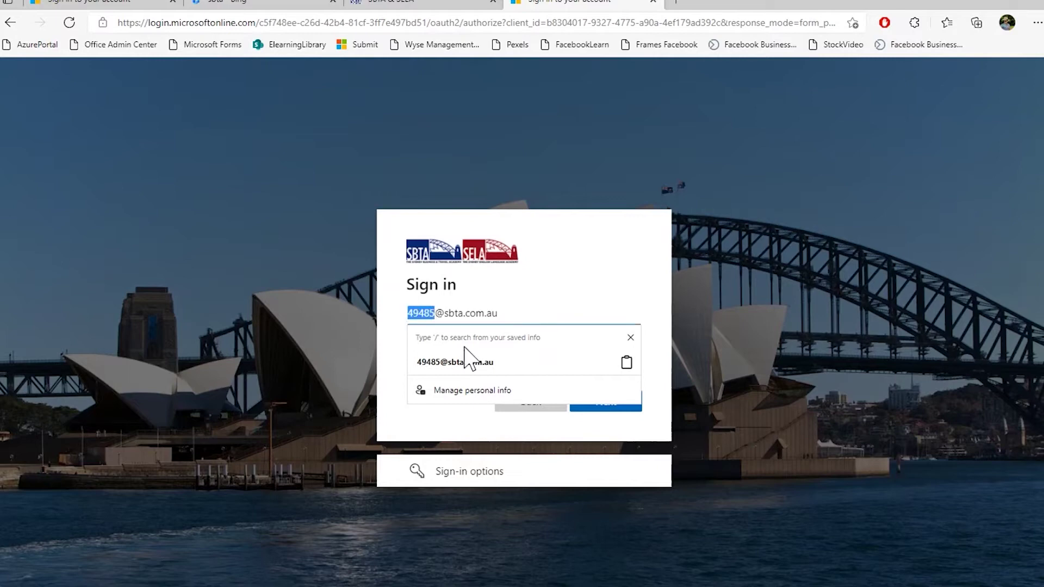
{"action": "left_click", "coordinate": [515, 313]}
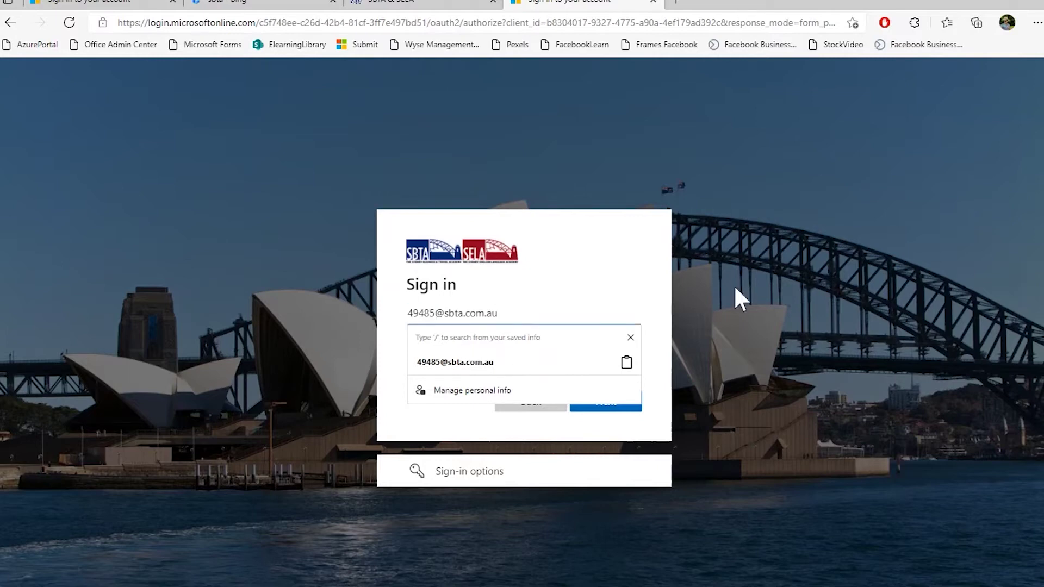
{"action": "left_click", "coordinate": [609, 411]}
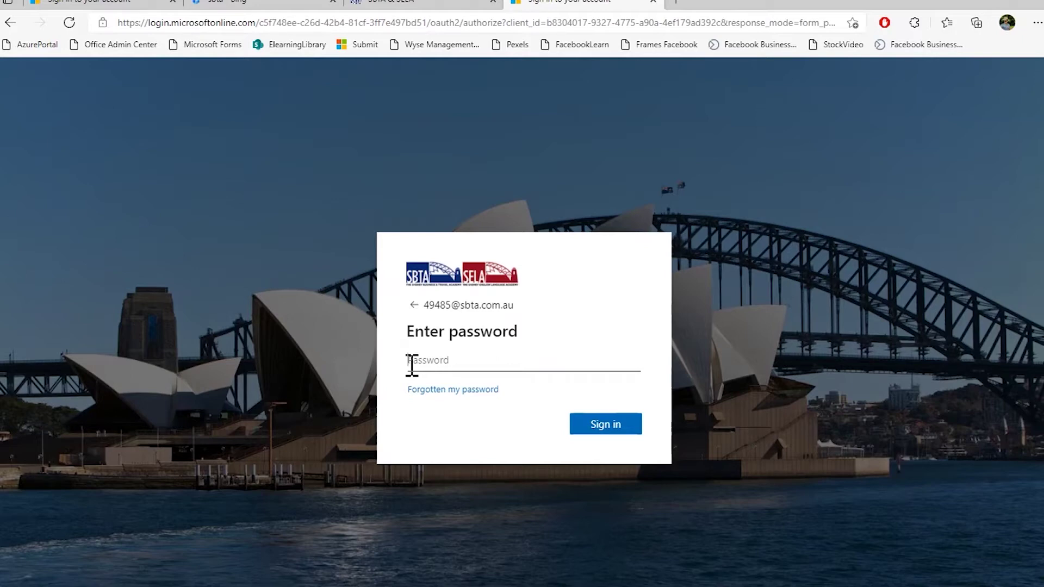
{"action": "type", "text": "*******"}
{"action": "left_click", "coordinate": [607, 426]}
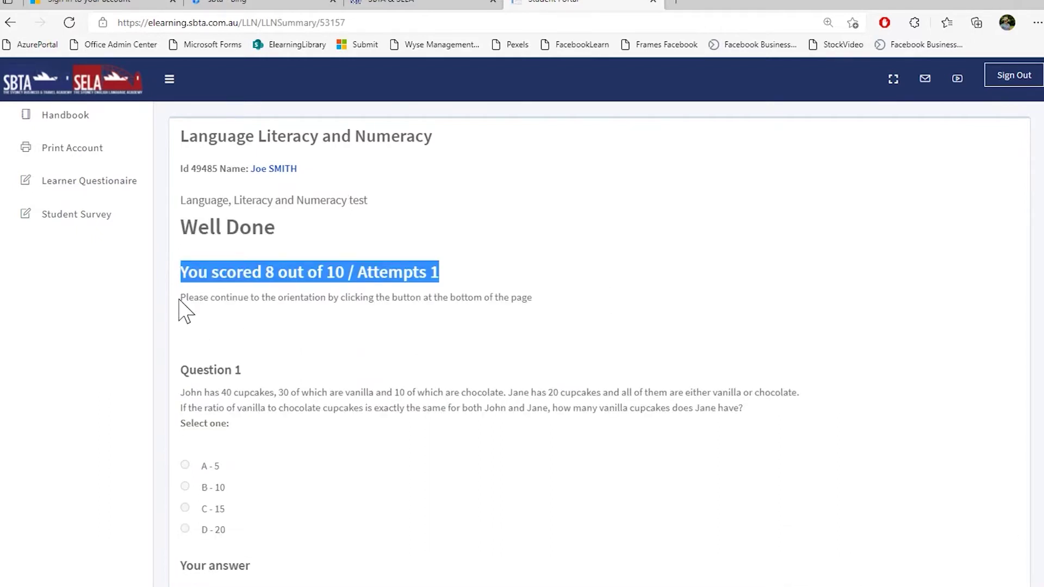
Review the LLN result of 8 out of 10 and continue to the orientation
{"action": "left_click_drag", "start_coordinate": [183, 298], "coordinate": [552, 315]}
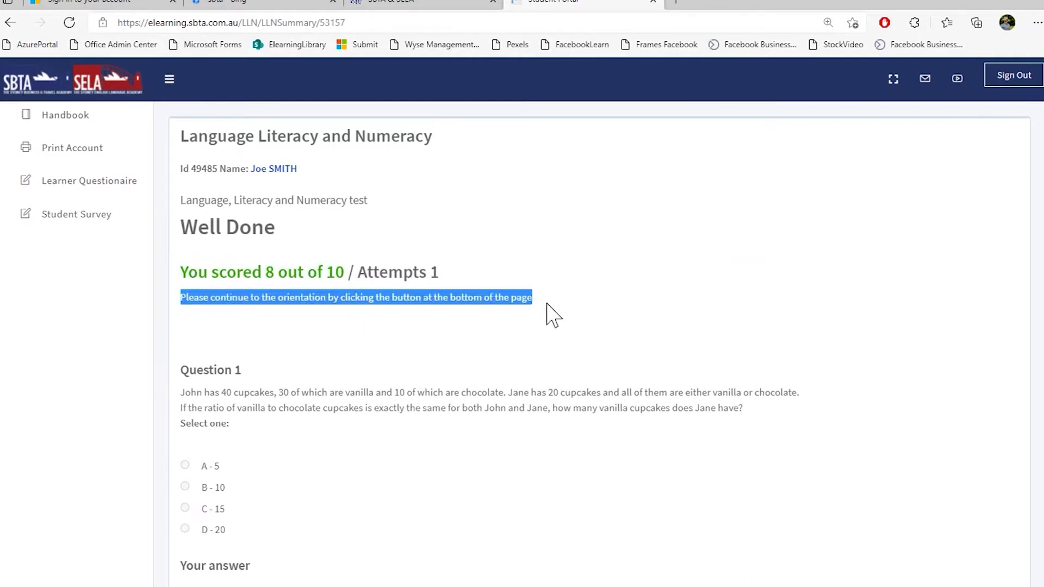
{"action": "scroll", "coordinate": [522, 314], "scroll_direction": "down", "scroll_amount": 20}
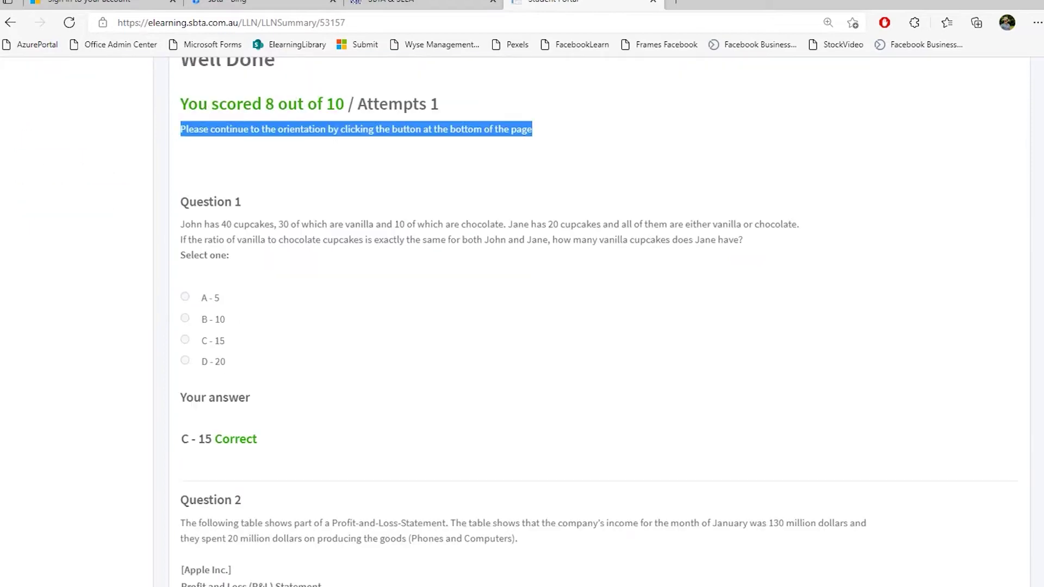
{"action": "scroll", "coordinate": [522, 313], "scroll_direction": "down", "scroll_amount": 10}
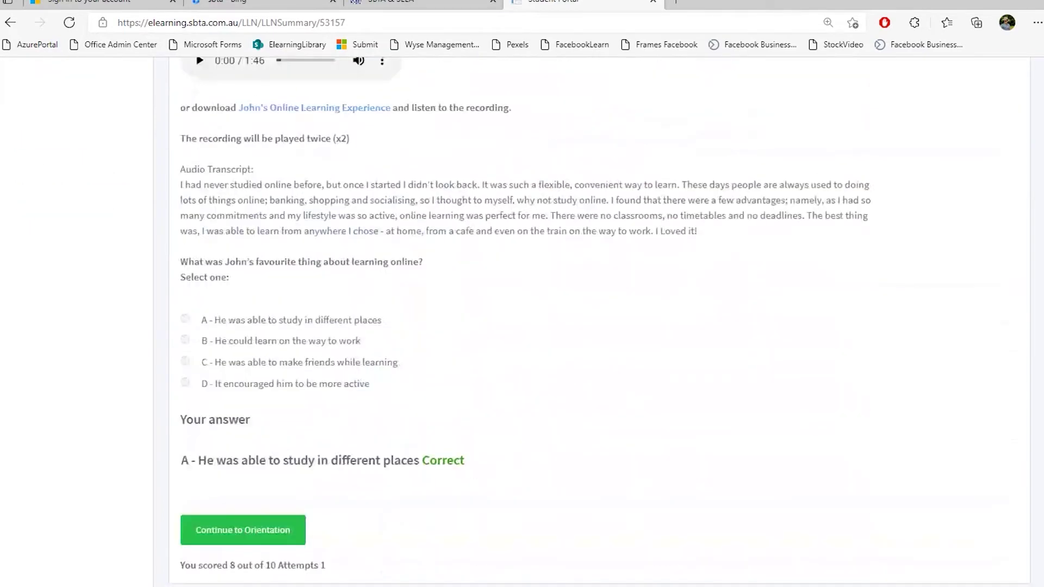
{"action": "left_click", "coordinate": [230, 539]}
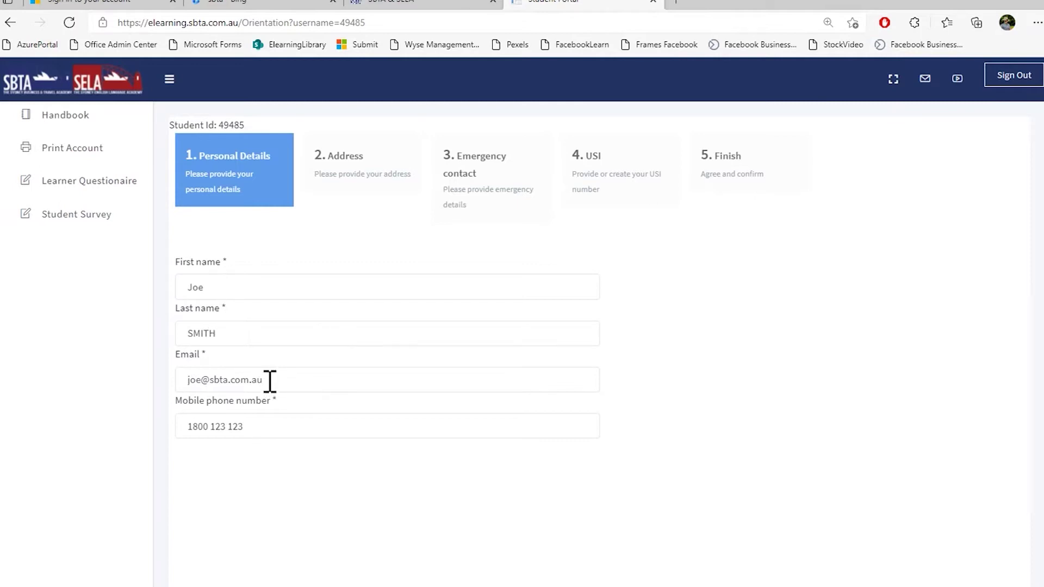
Change the email address domain to hotmail.com
{"action": "left_click_drag", "start_coordinate": [270, 381], "coordinate": [209, 383]}
{"action": "type", "text": "h"}
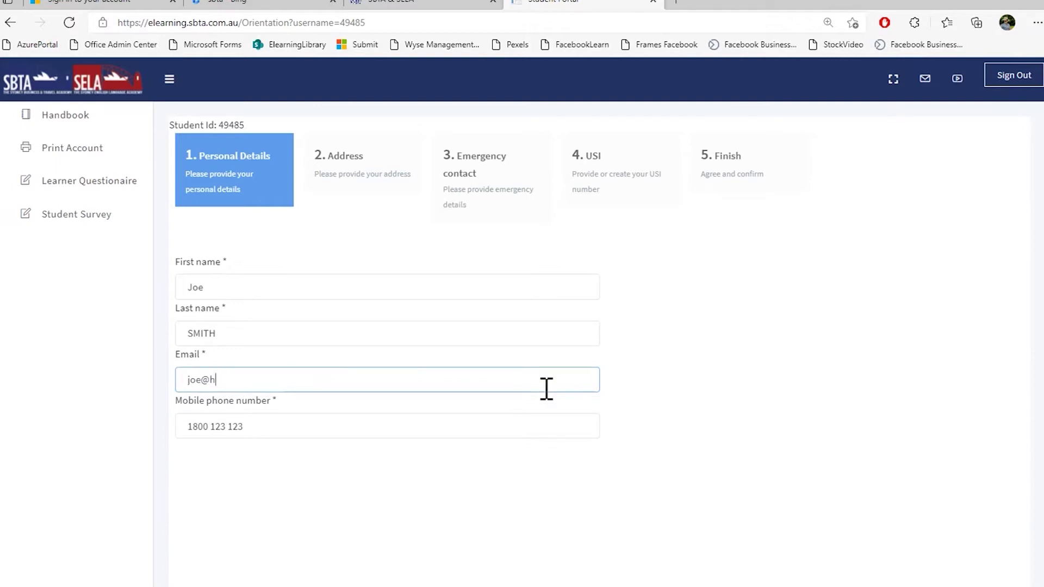
{"action": "type", "text": "otmail.com"}
{"action": "key", "text": "Tab"}
{"action": "left_click_drag", "start_coordinate": [182, 380], "coordinate": [321, 391]}
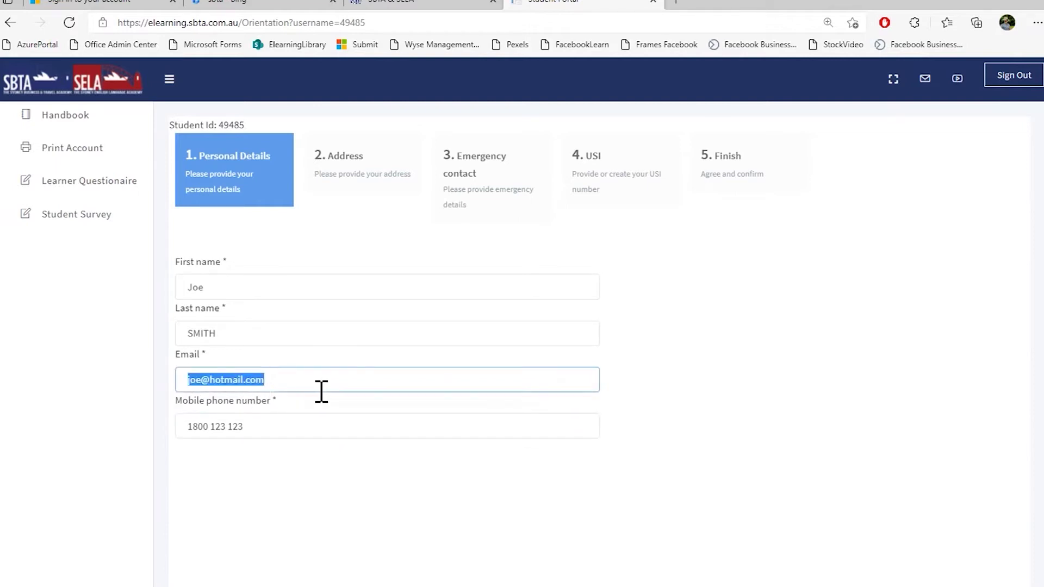
{"action": "left_click", "coordinate": [293, 380]}
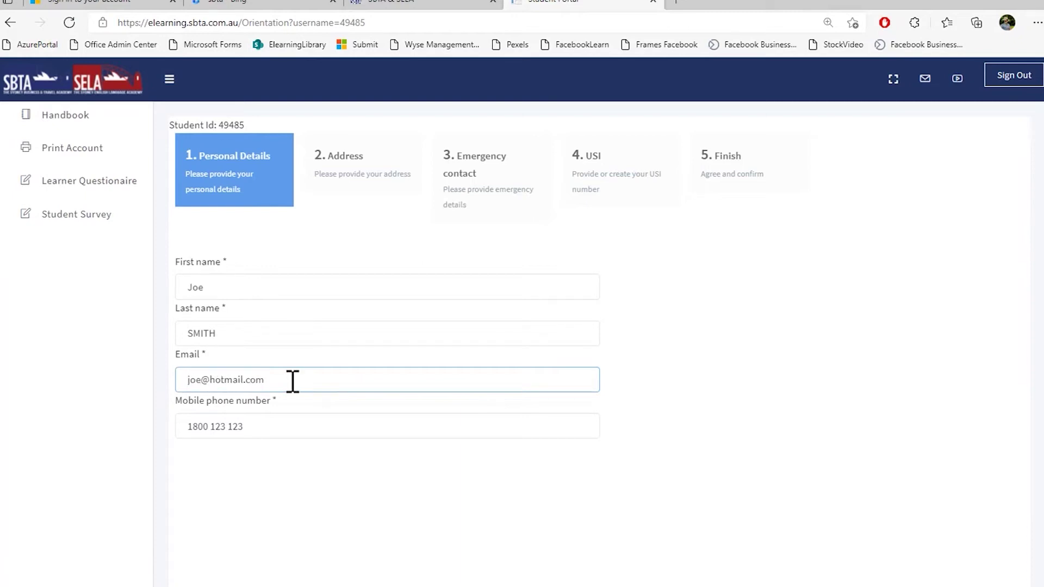
Remove both spaces from the mobile phone number and advance to the Address step
{"action": "left_click", "coordinate": [282, 422]}
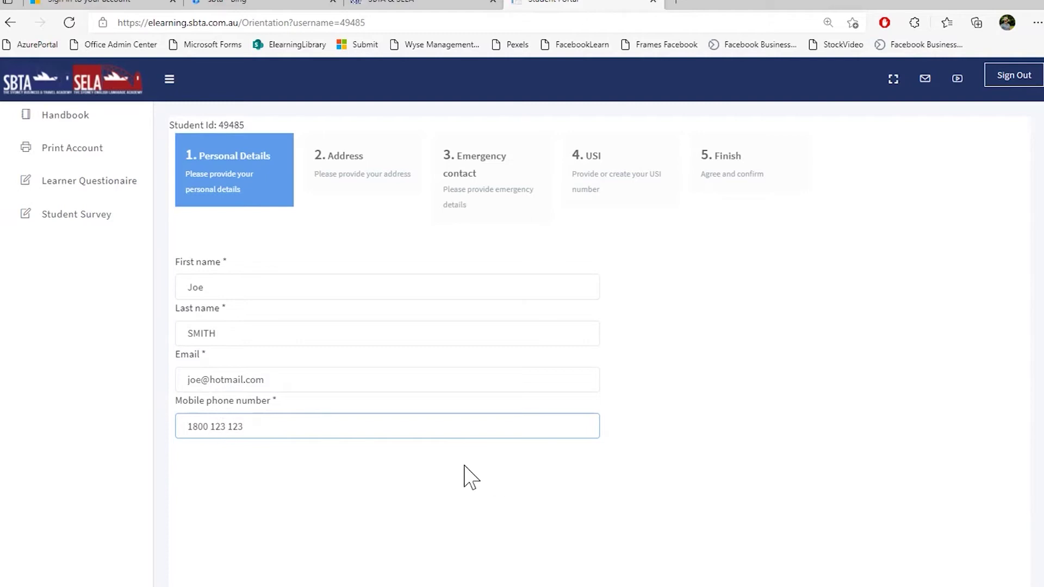
{"action": "key", "text": "Left"}
{"action": "key", "text": "Left"}
{"action": "key", "text": "Left"}
{"action": "key", "text": "Left"}
{"action": "key", "text": "Left"}
{"action": "key", "text": "Left"}
{"action": "key", "text": "Left"}
{"action": "key", "text": "BackSpace"}
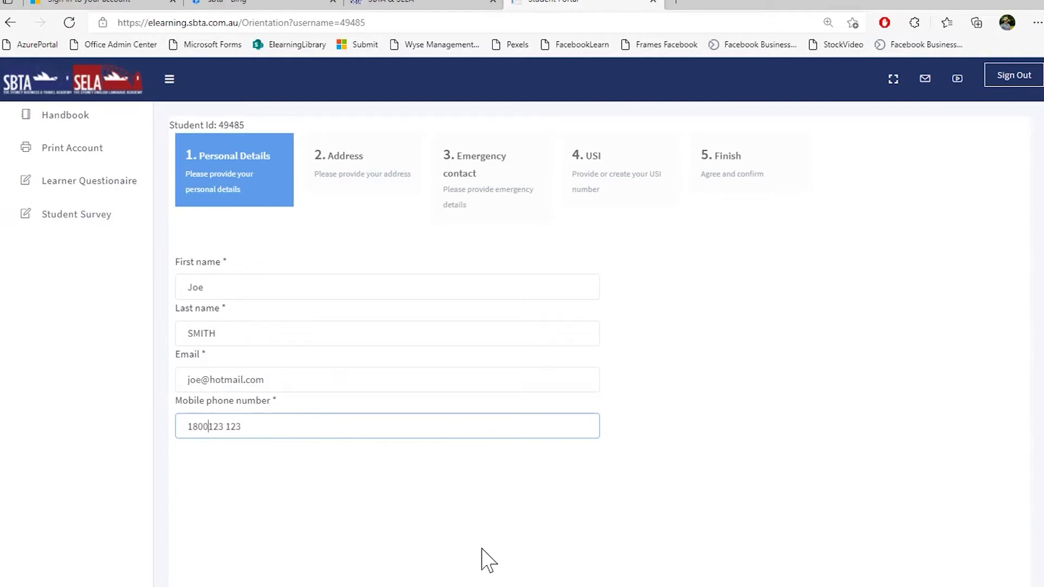
{"action": "left_click", "coordinate": [229, 429]}
{"action": "key", "text": "BackSpace"}
{"action": "scroll", "coordinate": [464, 338], "scroll_direction": "down", "scroll_amount": 3}
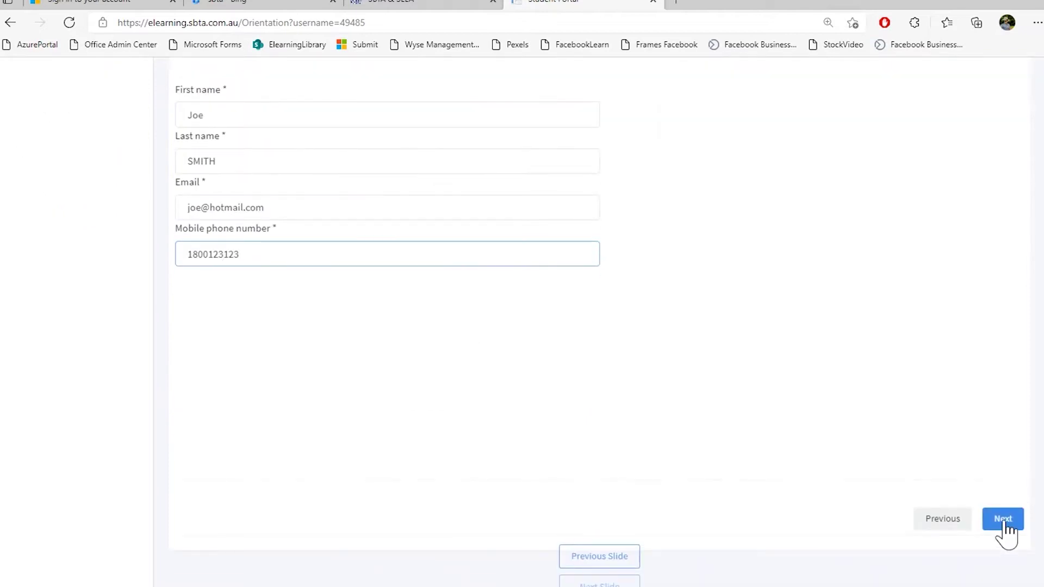
{"action": "left_click", "coordinate": [1003, 519]}
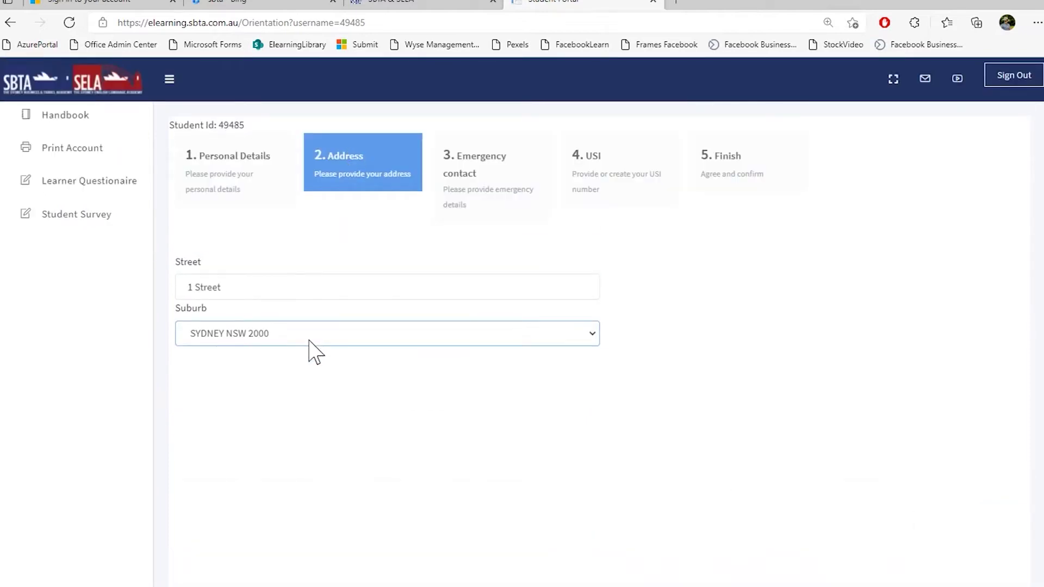
Advance through the Address, Emergency contact and USI steps to the Finish step
{"action": "scroll", "coordinate": [852, 341], "scroll_direction": "down", "scroll_amount": 2}
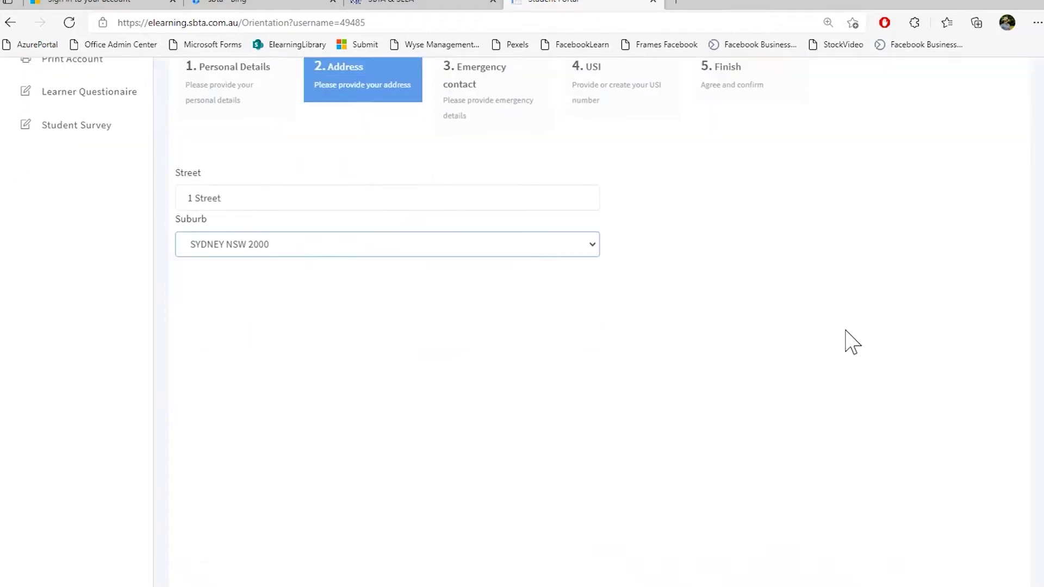
{"action": "left_click", "coordinate": [492, 112]}
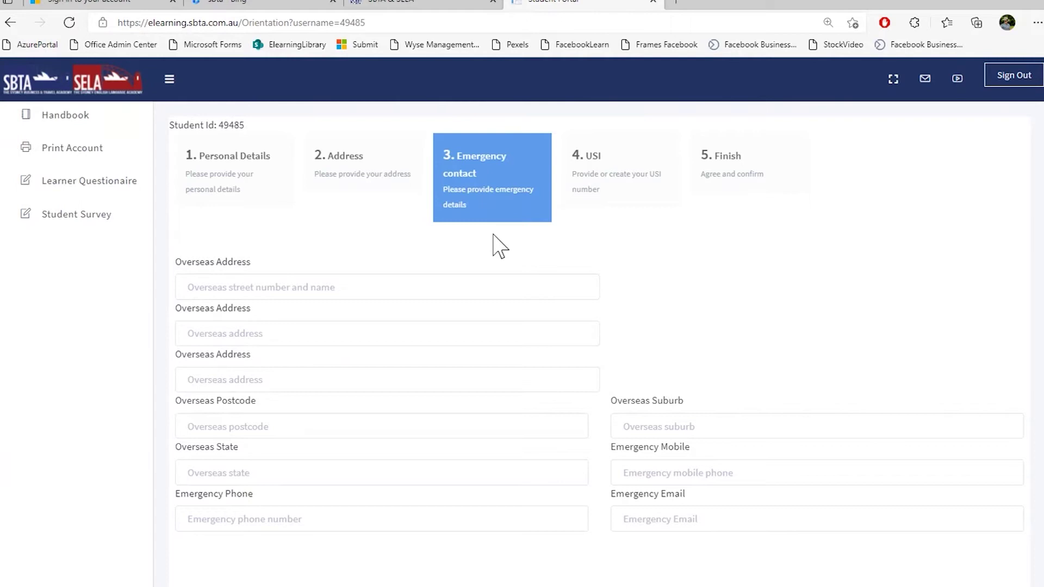
{"action": "scroll", "coordinate": [707, 369], "scroll_direction": "down", "scroll_amount": 4}
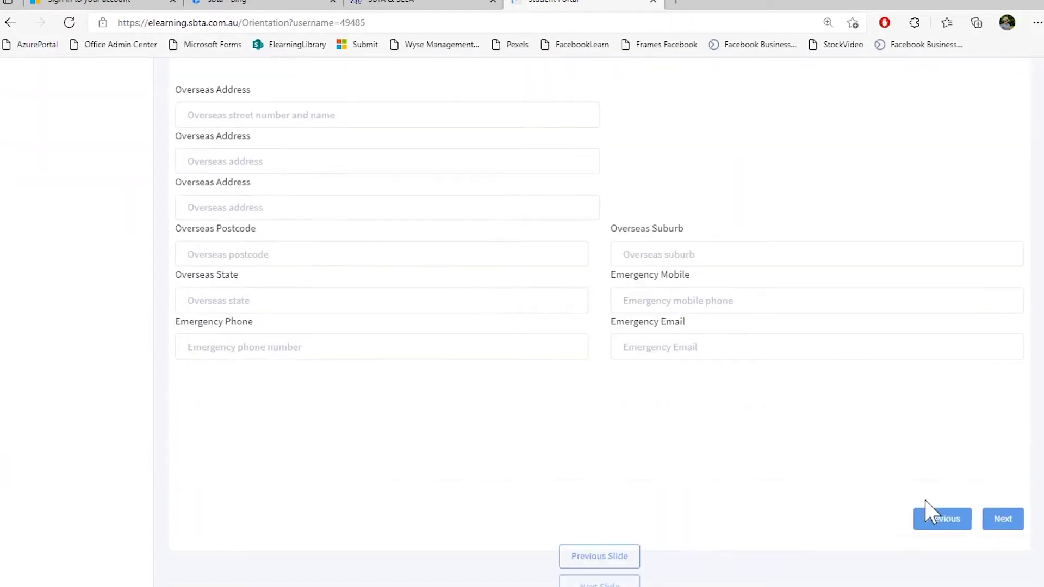
{"action": "left_click", "coordinate": [1003, 519]}
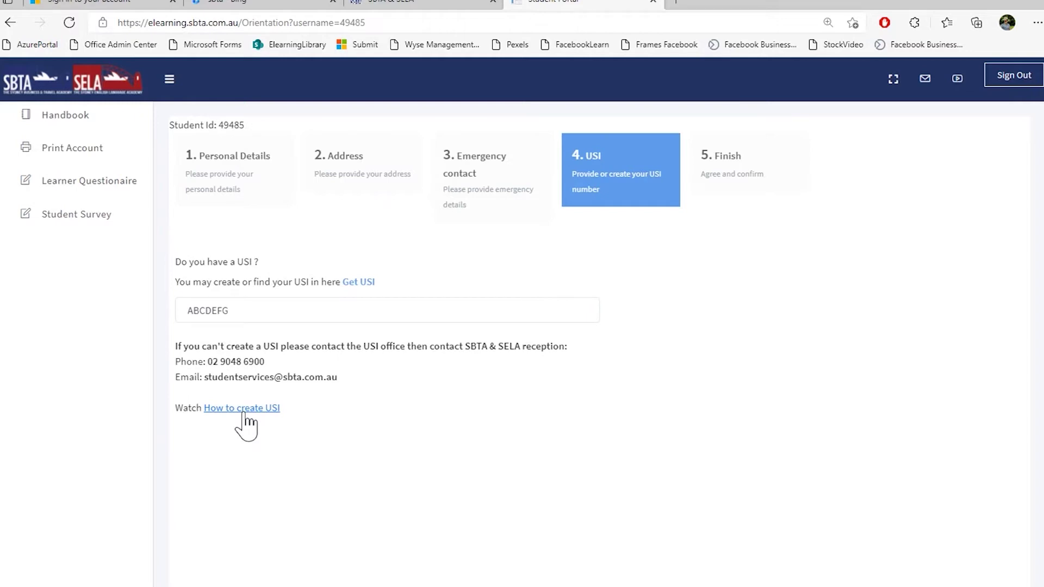
{"action": "scroll", "coordinate": [710, 373], "scroll_direction": "down", "scroll_amount": 3}
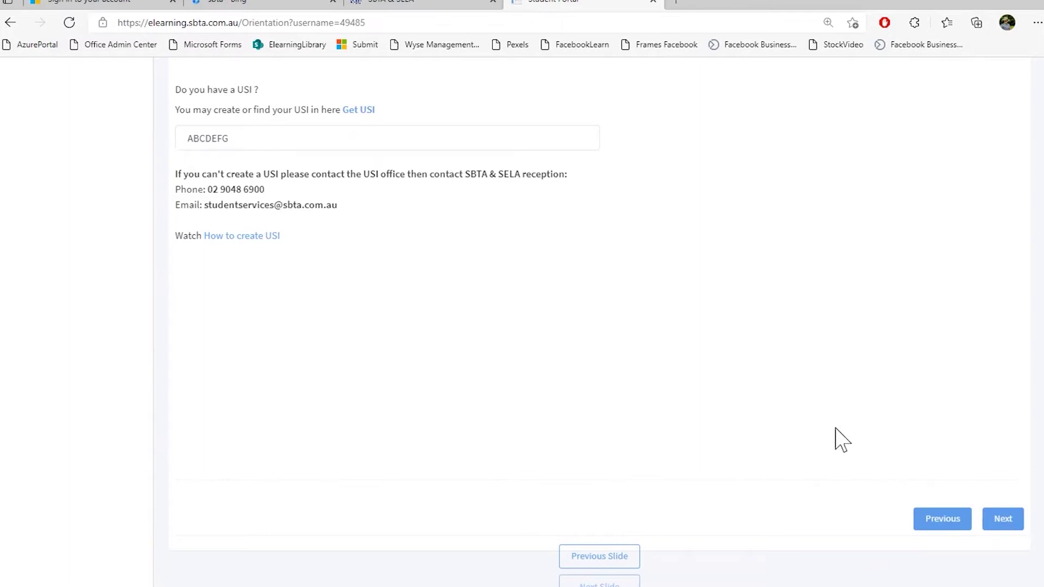
{"action": "left_click", "coordinate": [1006, 522]}
Accept the Terms and Conditions, submit the orientation, and highlight the attendance summary
{"action": "left_click", "coordinate": [183, 291]}
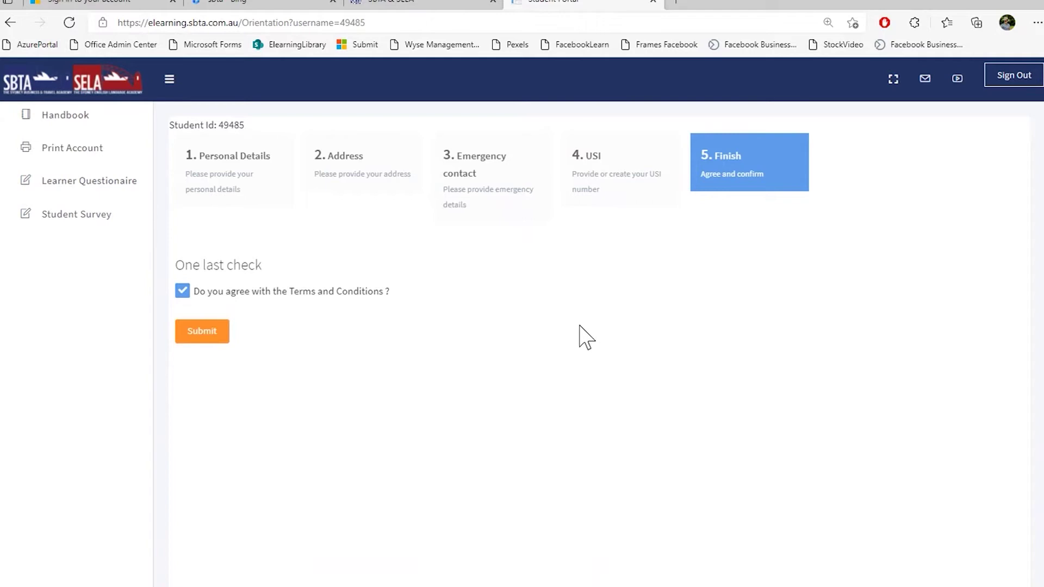
{"action": "left_click", "coordinate": [206, 336]}
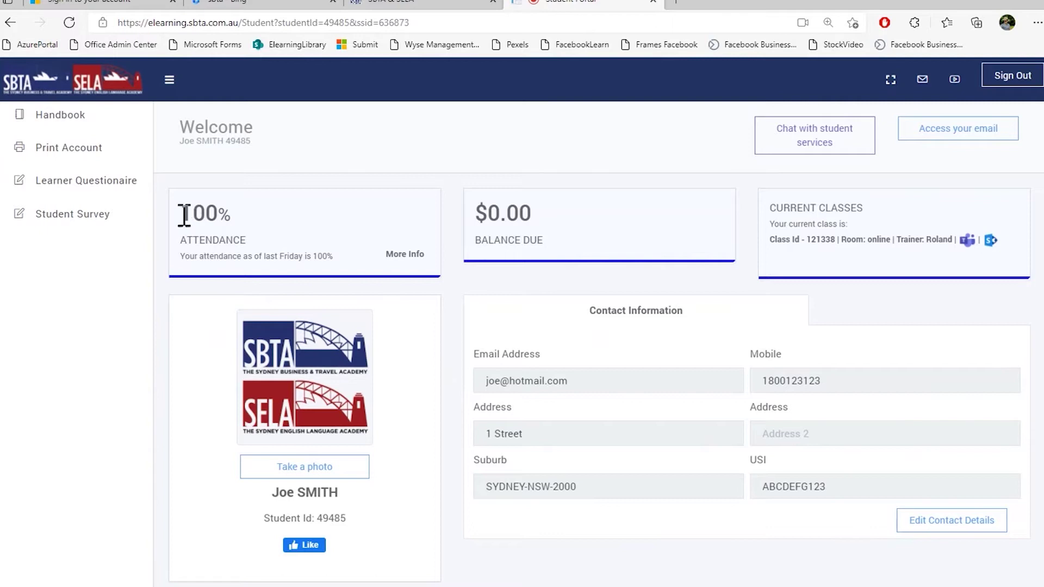
{"action": "left_click_drag", "start_coordinate": [181, 209], "coordinate": [427, 261]}
{"action": "left_click", "coordinate": [430, 266]}
{"action": "left_click_drag", "start_coordinate": [475, 201], "coordinate": [615, 250]}
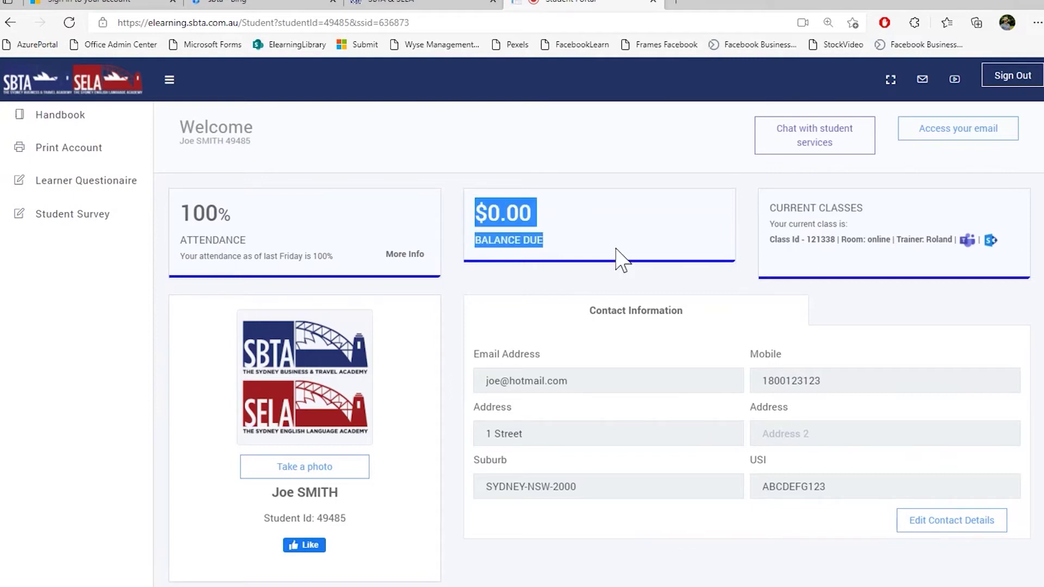
{"action": "left_click", "coordinate": [656, 252]}
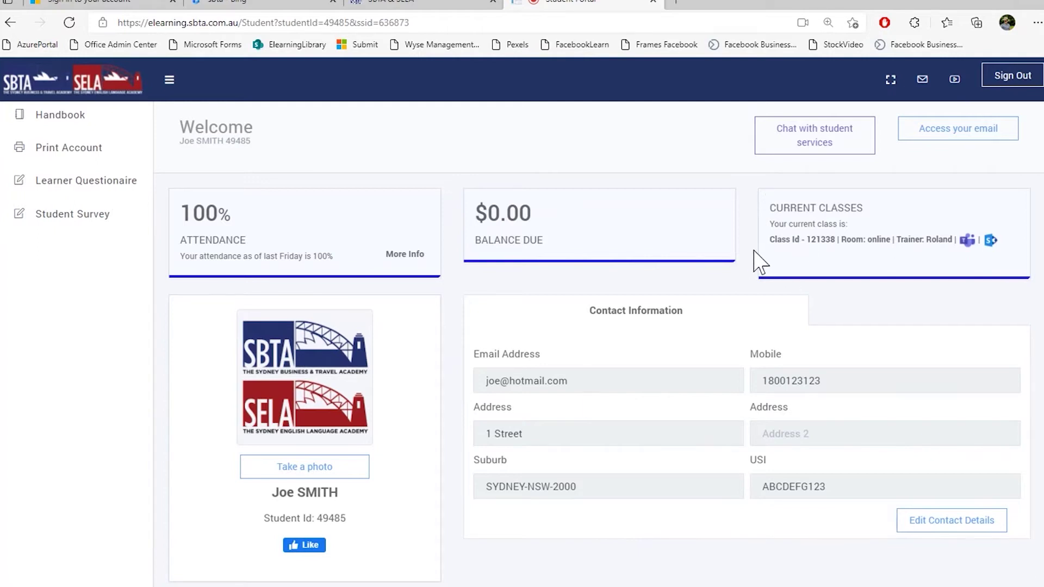
{"action": "left_click_drag", "start_coordinate": [769, 241], "coordinate": [840, 249]}
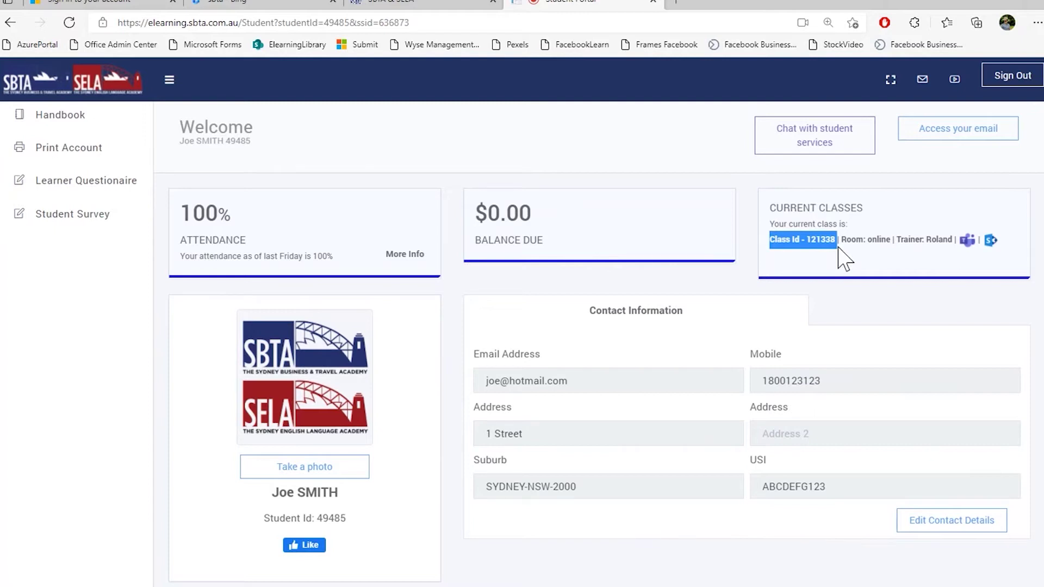
{"action": "left_click_drag", "start_coordinate": [842, 242], "coordinate": [953, 244]}
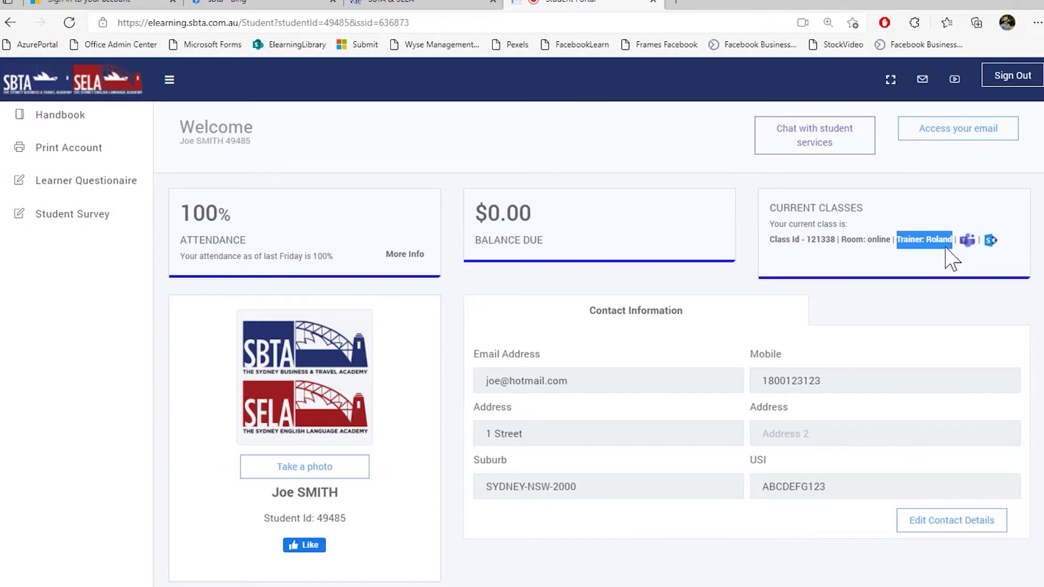
{"action": "left_click", "coordinate": [883, 239]}
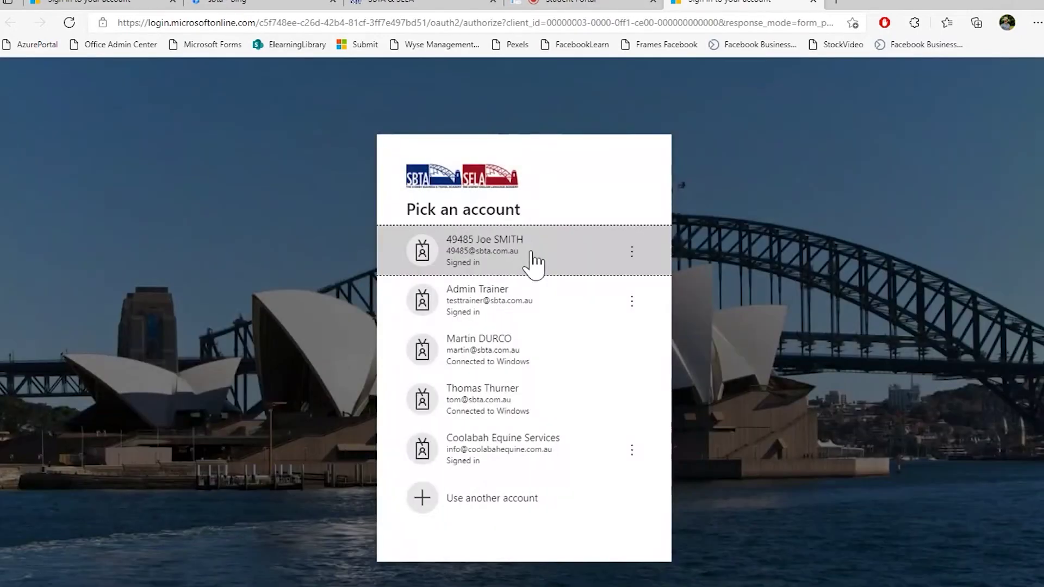
Open the SharePoint Students folder with the TC3 3.2 course files, then return to the portal
{"action": "left_click", "coordinate": [531, 253]}
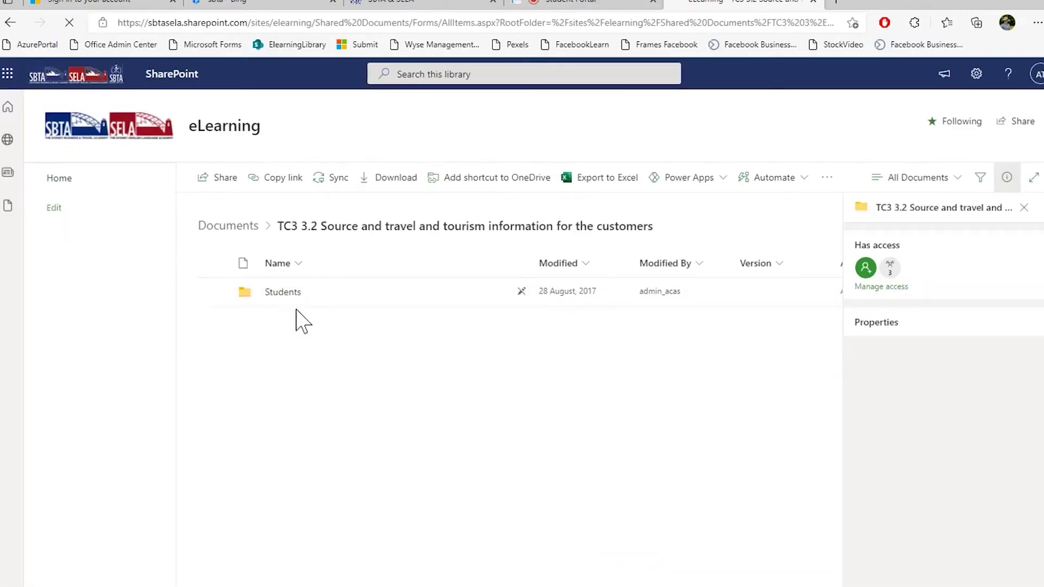
{"action": "left_click", "coordinate": [285, 294]}
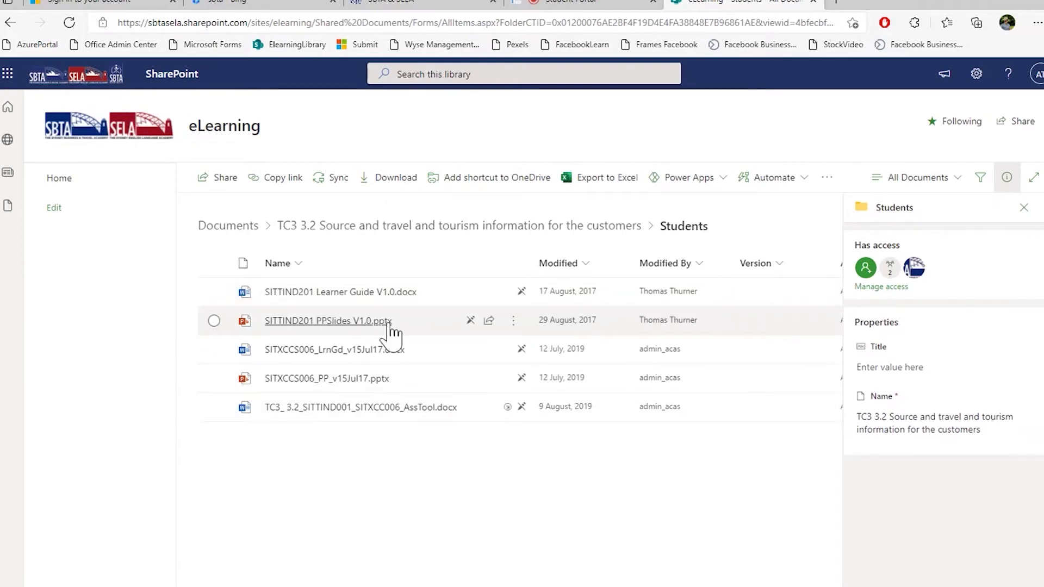
{"action": "mouse_move", "coordinate": [433, 420]}
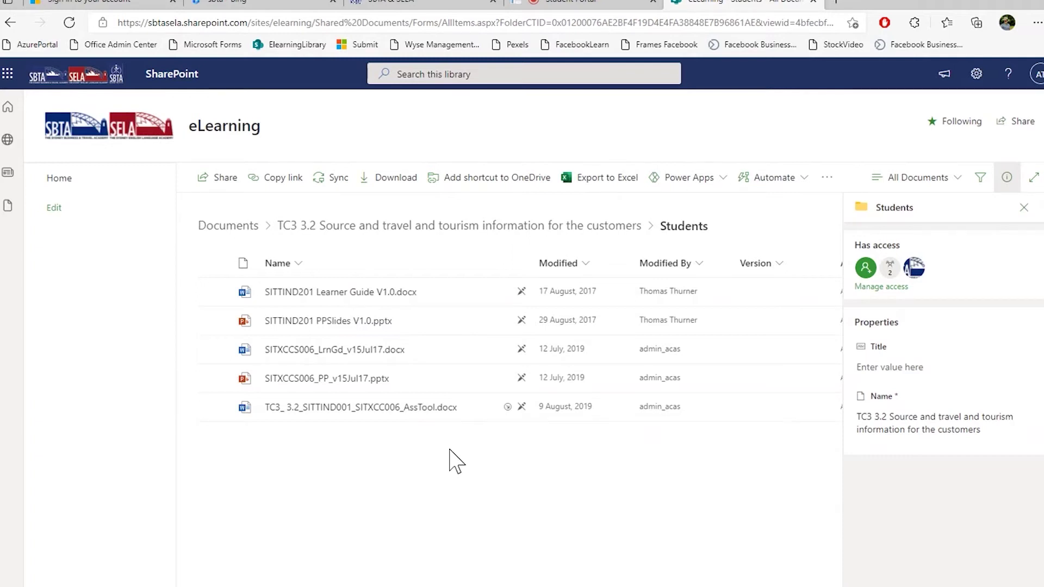
{"action": "left_click", "coordinate": [568, 7]}
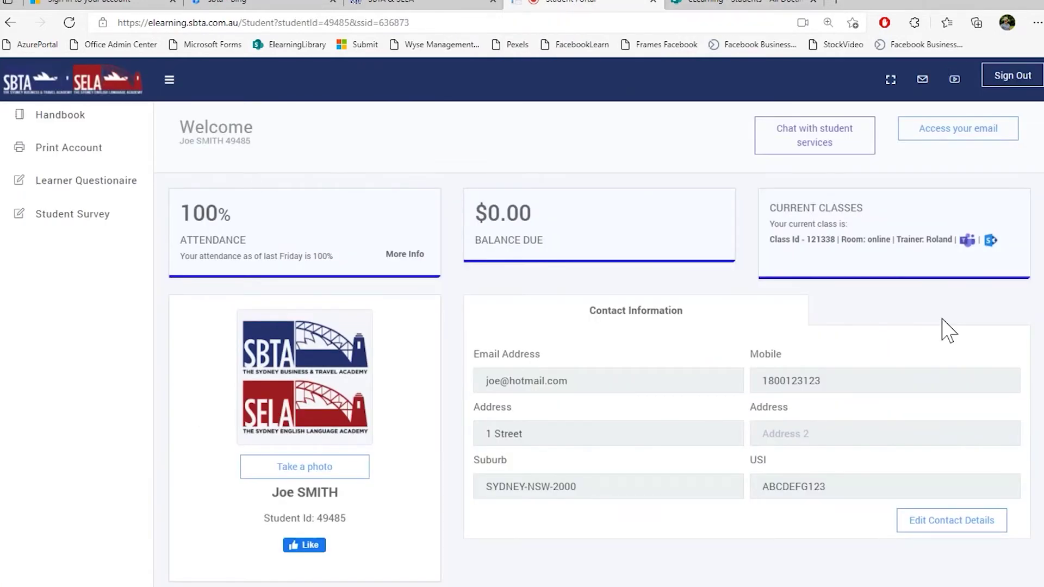
Open the Student Services group chat via 'Chat with student services'
{"action": "left_click", "coordinate": [795, 151]}
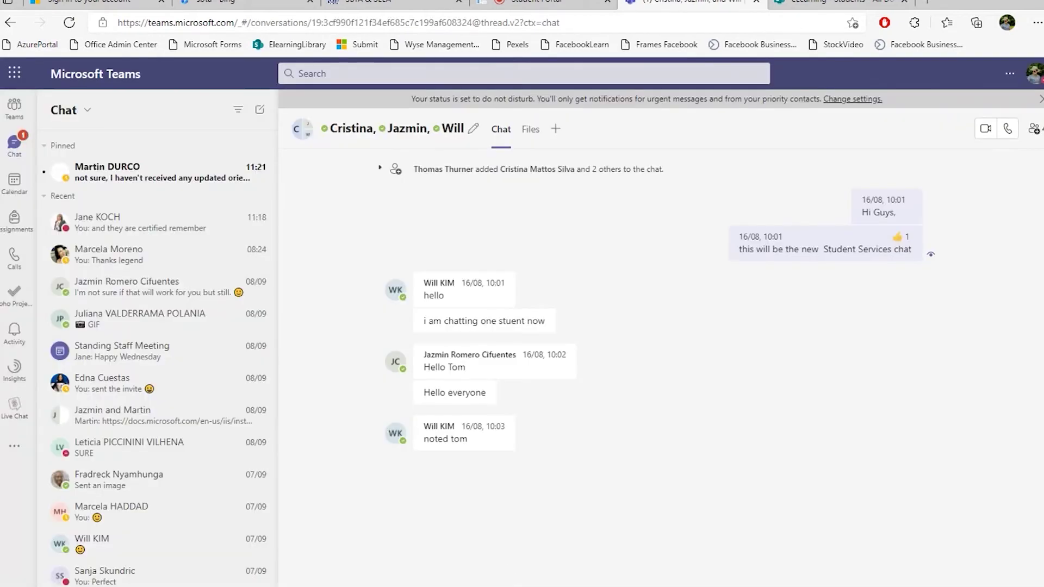
Close the Teams Student Services chat tab with Ctrl+W
{"action": "key", "text": "ctrl+w"}
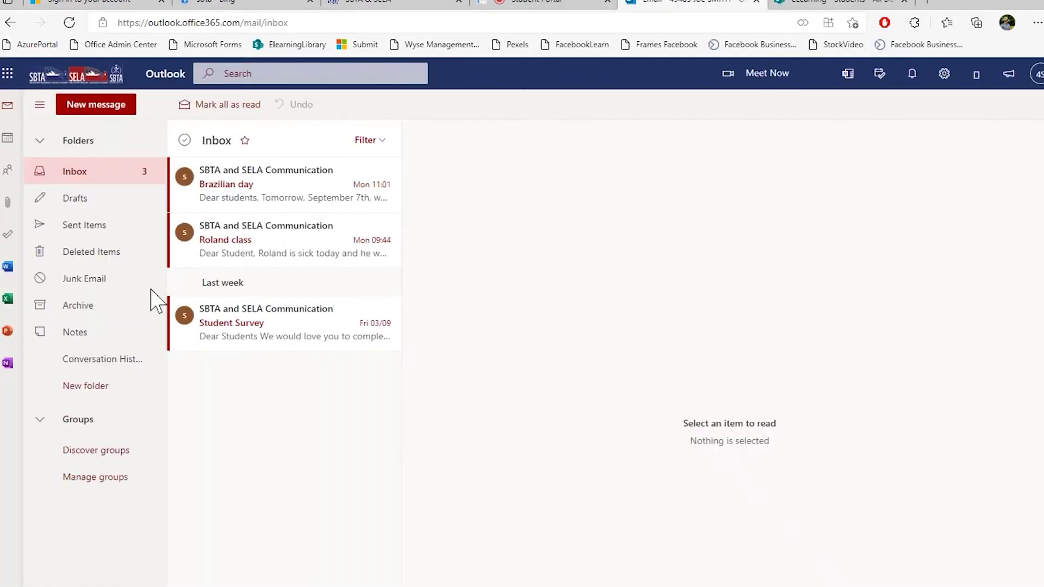
Leave the Outlook inbox and switch back to the Student Portal dashboard
{"action": "left_click", "coordinate": [541, 8]}
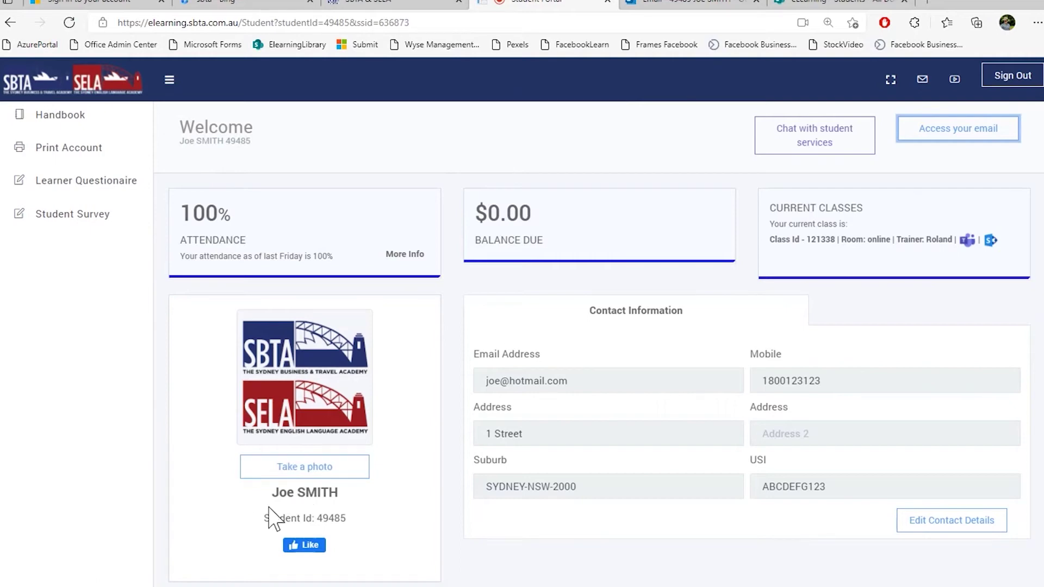
{"action": "left_click_drag", "start_coordinate": [278, 492], "coordinate": [401, 501]}
{"action": "left_click_drag", "start_coordinate": [247, 522], "coordinate": [405, 530]}
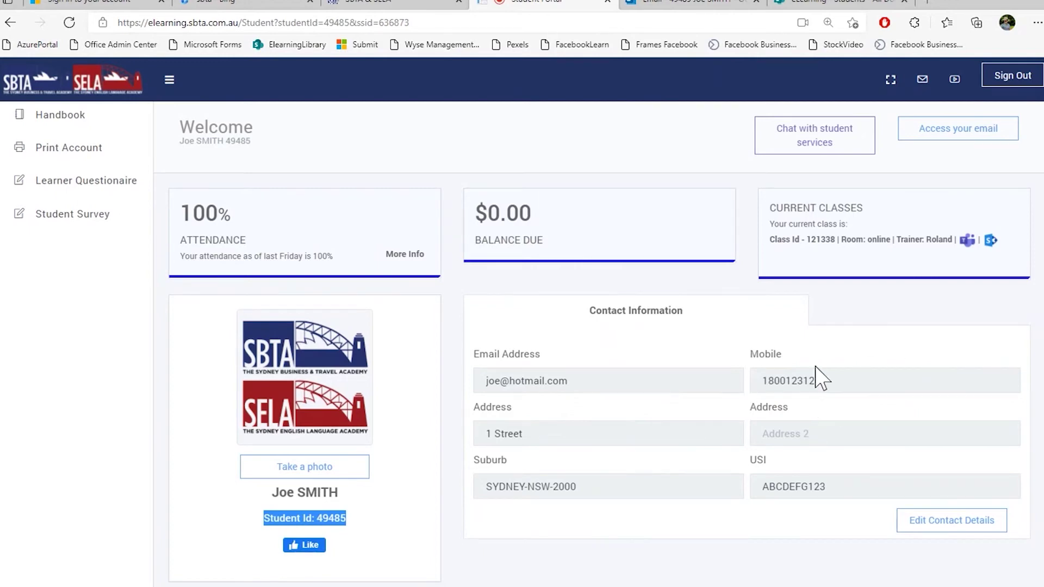
{"action": "left_click", "coordinate": [930, 522]}
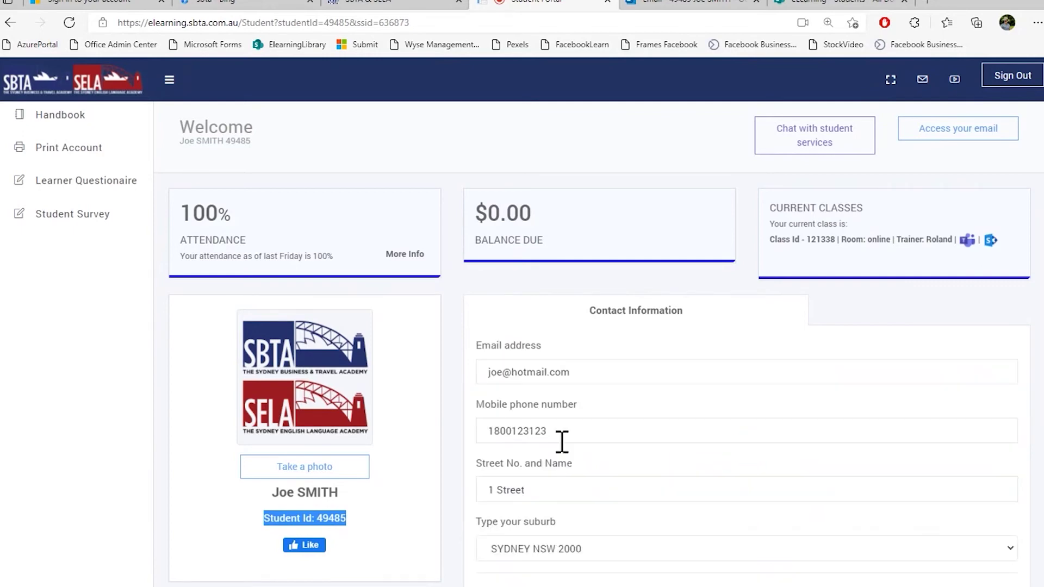
{"action": "scroll", "coordinate": [606, 345], "scroll_direction": "down", "scroll_amount": 15}
{"action": "left_click", "coordinate": [480, 347]}
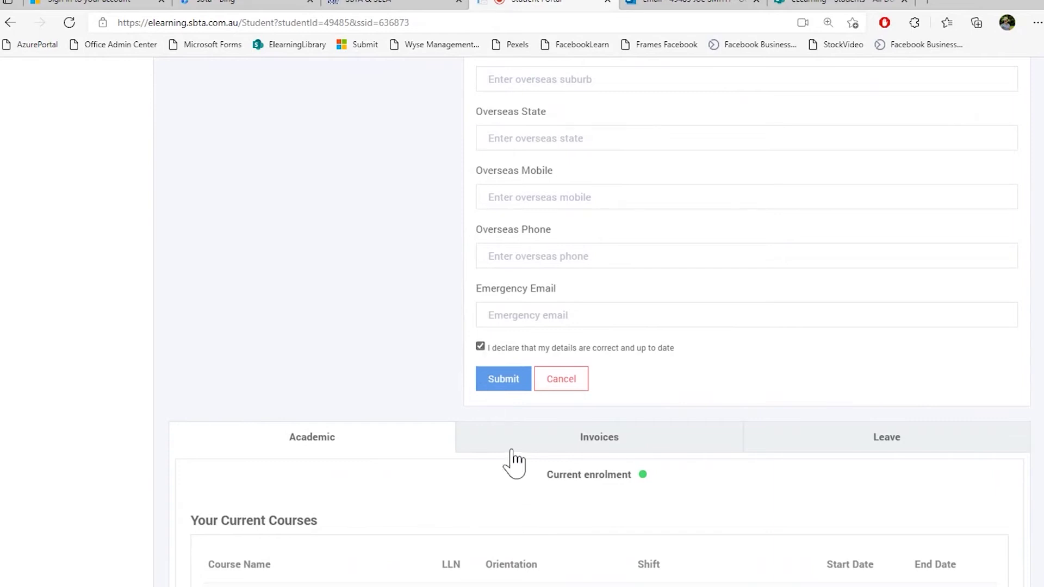
{"action": "left_click", "coordinate": [584, 387]}
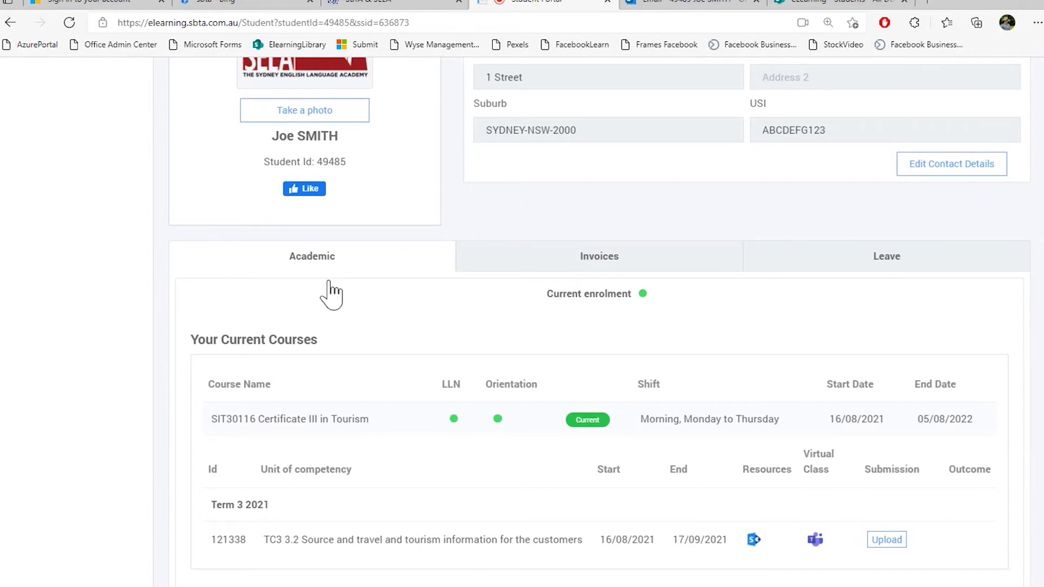
{"action": "left_click_drag", "start_coordinate": [210, 419], "coordinate": [576, 424]}
{"action": "left_click", "coordinate": [576, 424]}
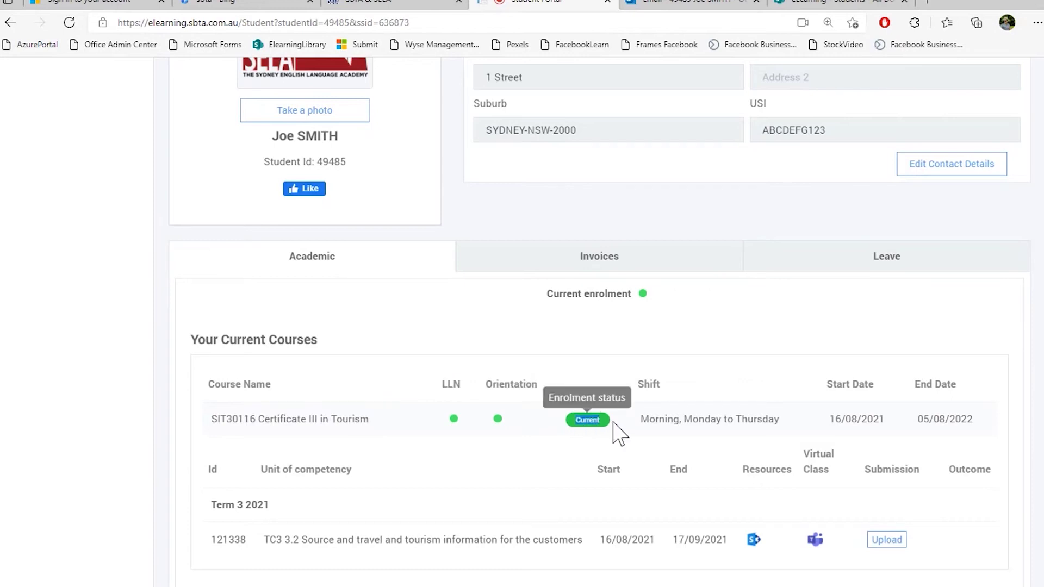
{"action": "left_click", "coordinate": [620, 433]}
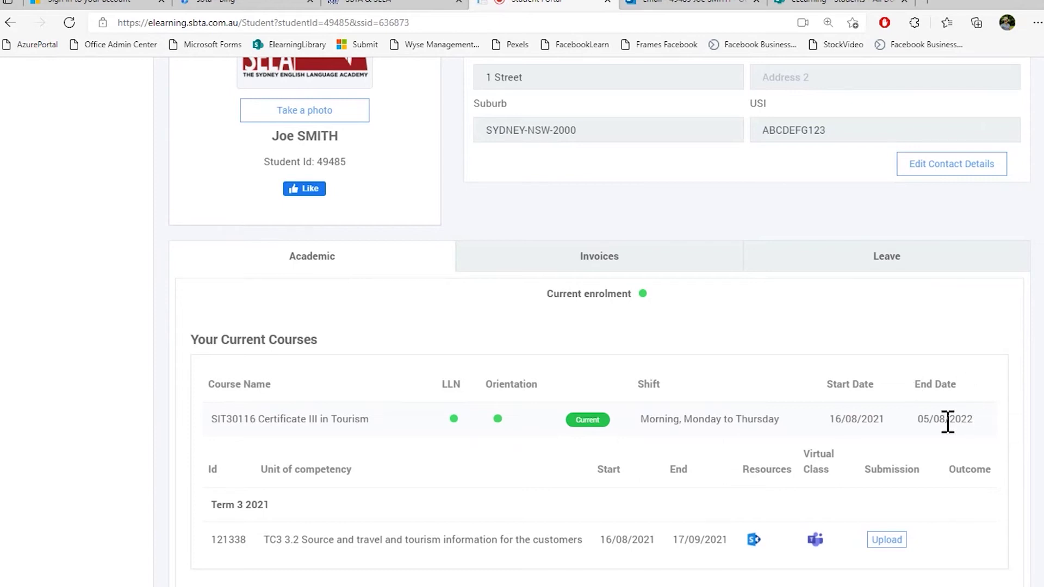
{"action": "left_click_drag", "start_coordinate": [211, 469], "coordinate": [947, 549]}
{"action": "left_click", "coordinate": [949, 550]}
{"action": "left_click_drag", "start_coordinate": [216, 541], "coordinate": [937, 549]}
{"action": "left_click", "coordinate": [517, 562]}
{"action": "left_click_drag", "start_coordinate": [302, 540], "coordinate": [582, 540]}
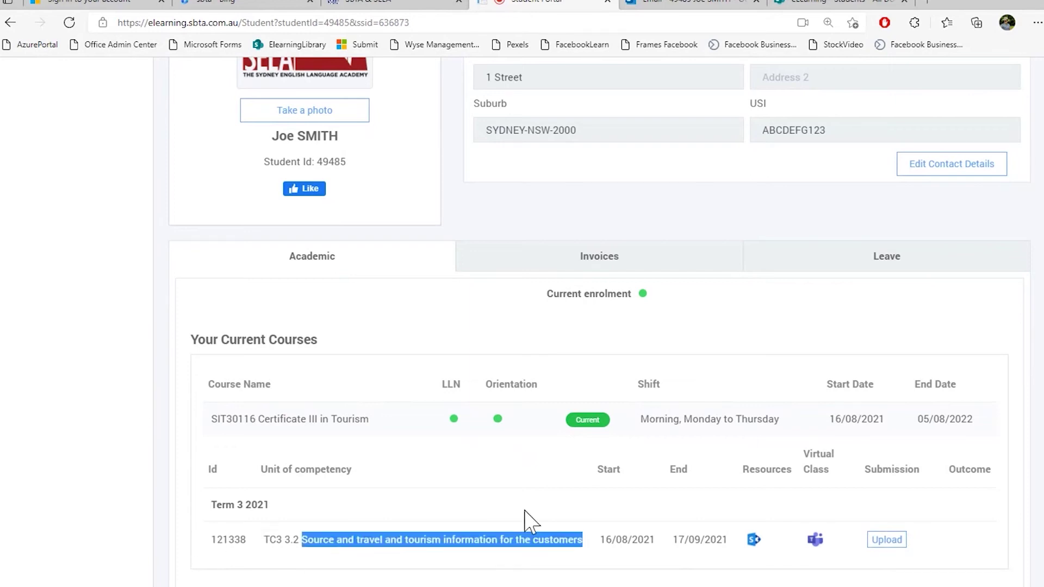
{"action": "left_click", "coordinate": [884, 543]}
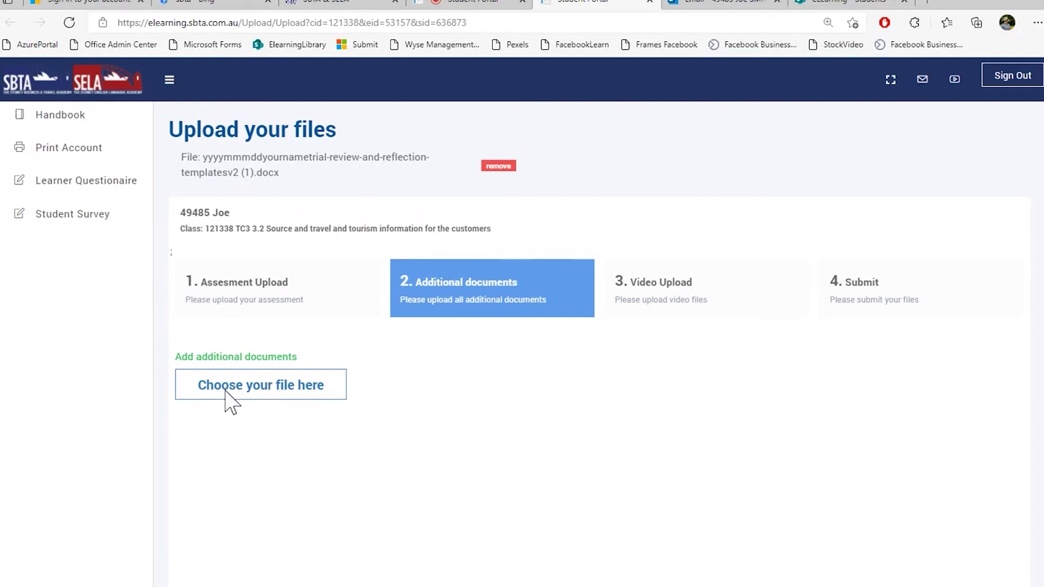
Attach the 5th Student Wellness Survey spreadsheet and Assessment_Trial_Stage2.docx as additional documents
{"action": "left_click", "coordinate": [242, 403]}
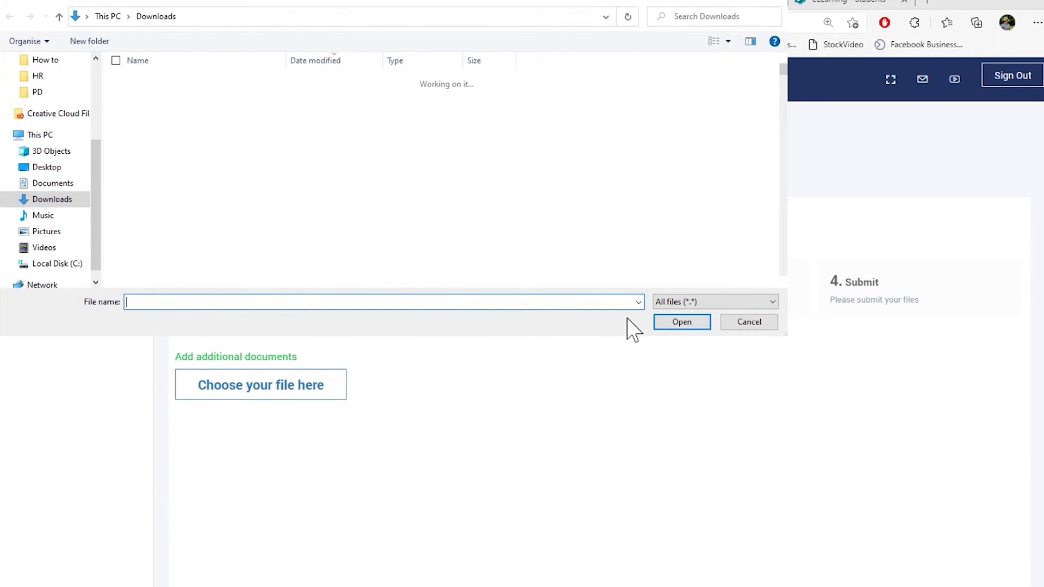
{"action": "left_click", "coordinate": [193, 100]}
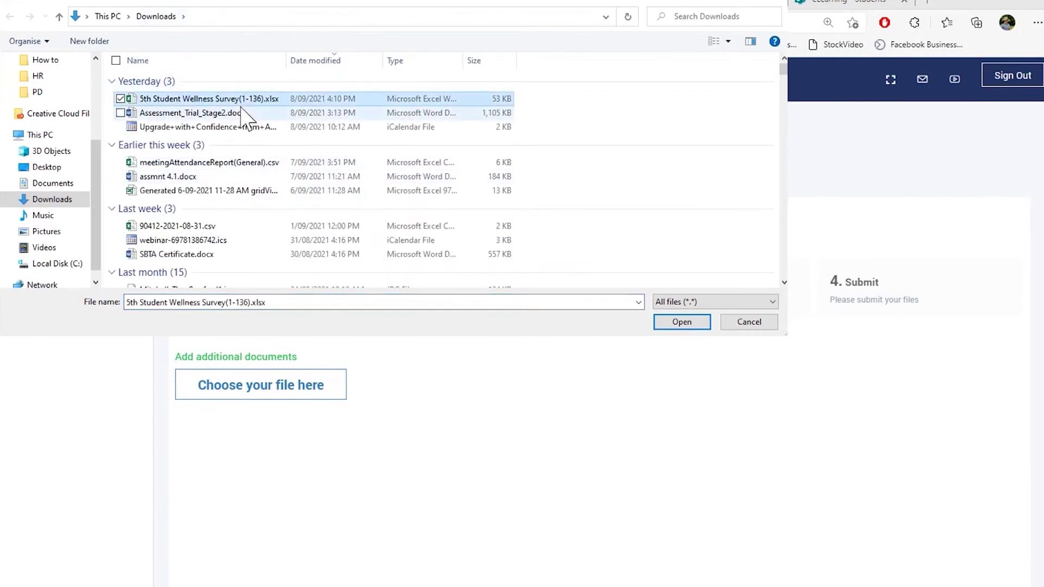
{"action": "left_click", "coordinate": [233, 111], "text": "ctrl"}
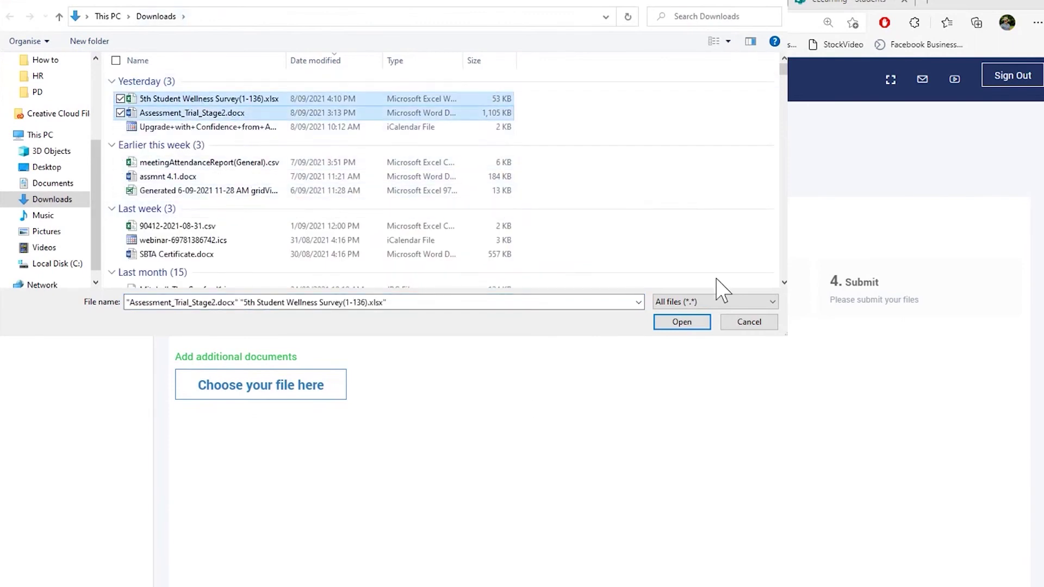
{"action": "left_click", "coordinate": [681, 325]}
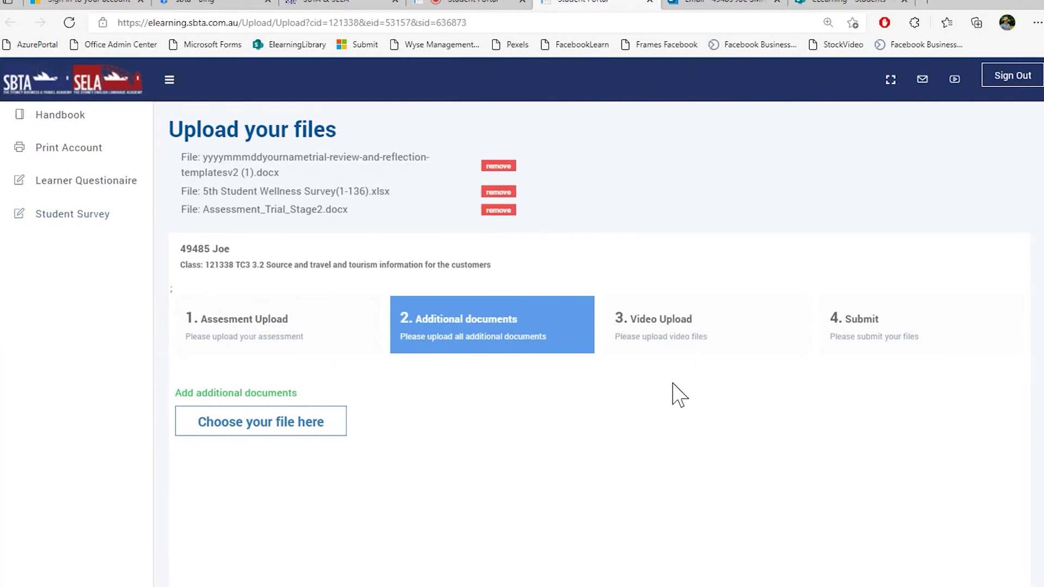
{"action": "scroll", "coordinate": [680, 389], "scroll_direction": "down", "scroll_amount": 5}
In the Video Upload step, attach EnglishEdna.mpeg from Downloads as the assessment video
{"action": "left_click", "coordinate": [1000, 538]}
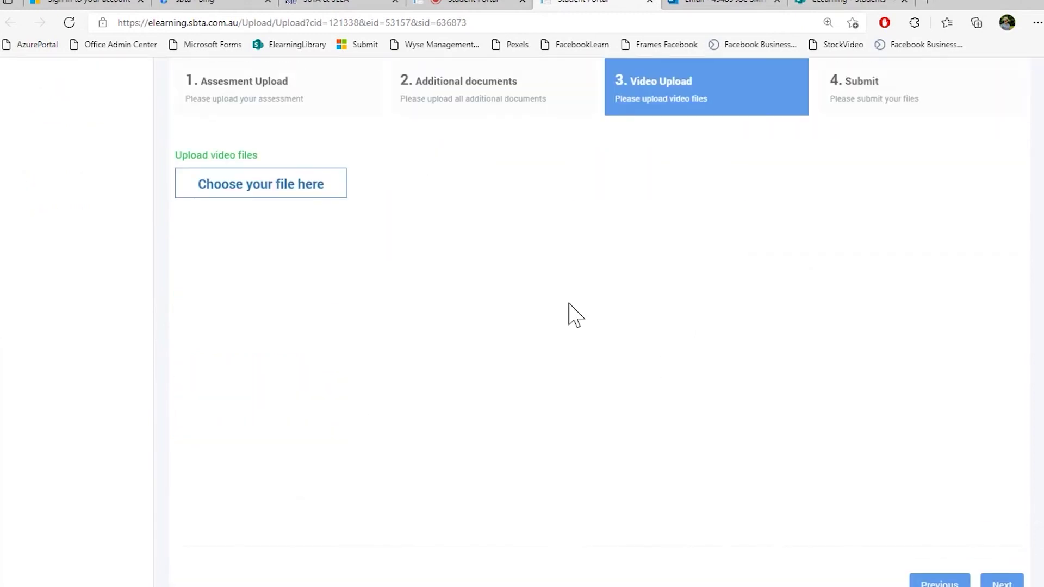
{"action": "scroll", "coordinate": [604, 332], "scroll_direction": "up", "scroll_amount": 3}
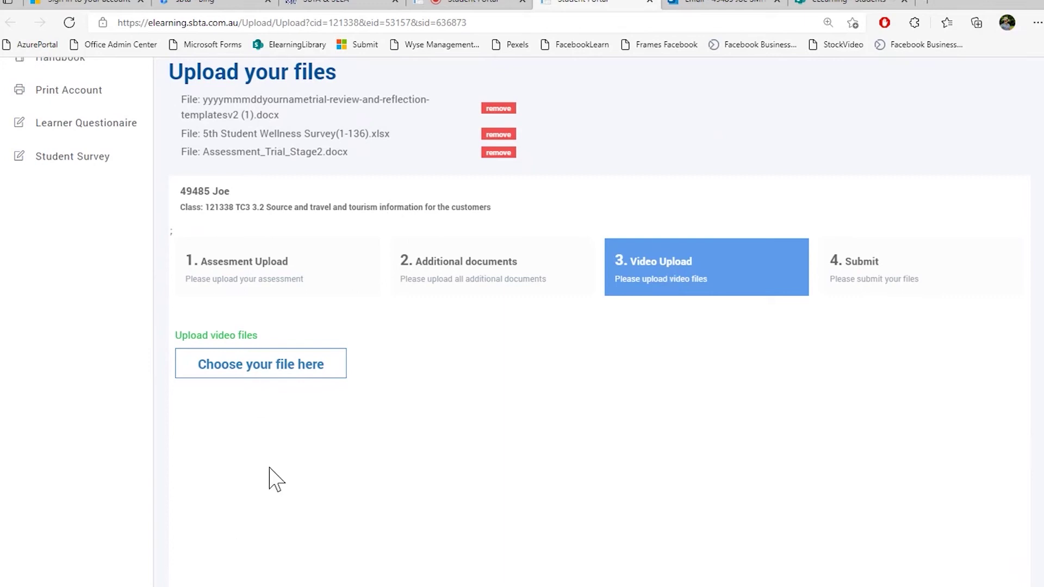
{"action": "left_click", "coordinate": [261, 369]}
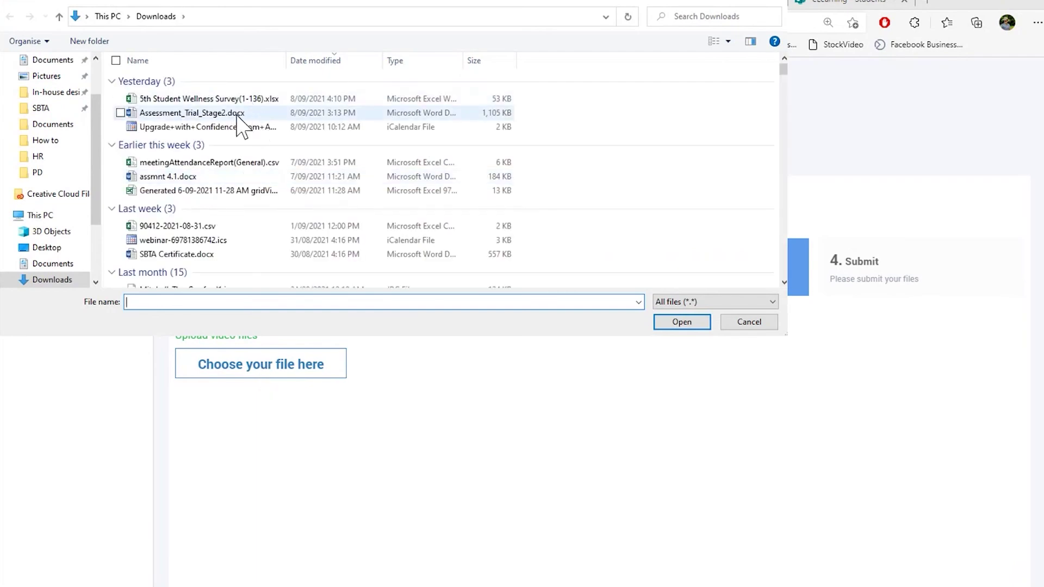
{"action": "scroll", "coordinate": [239, 125], "scroll_direction": "down", "scroll_amount": 8}
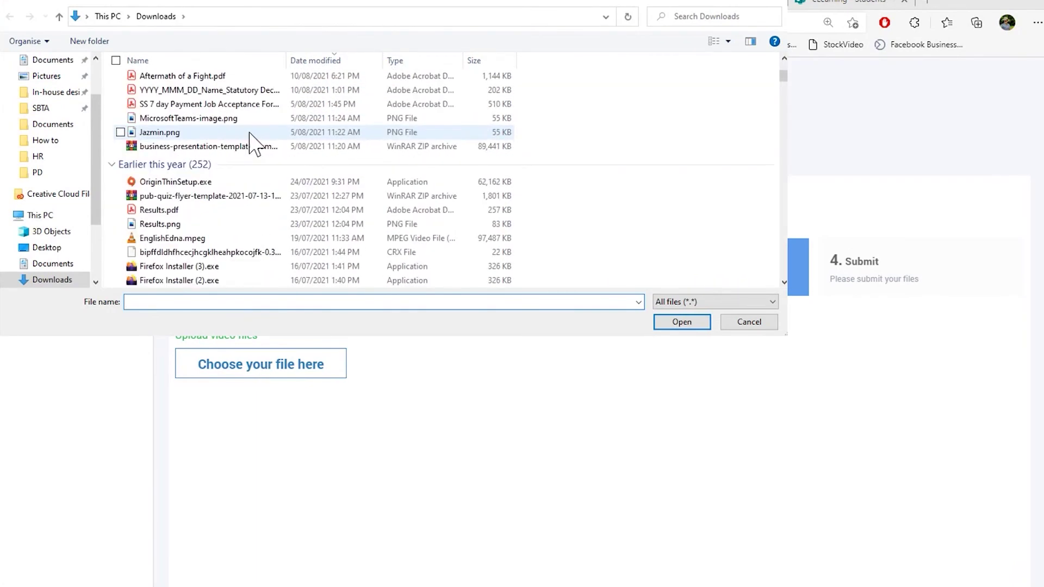
{"action": "left_click", "coordinate": [166, 240]}
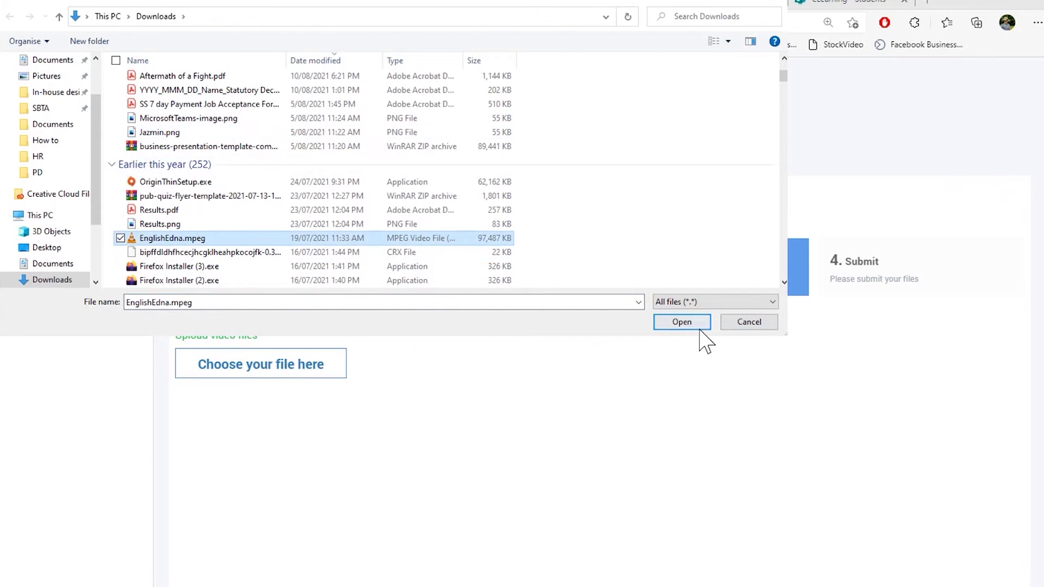
{"action": "left_click", "coordinate": [681, 328]}
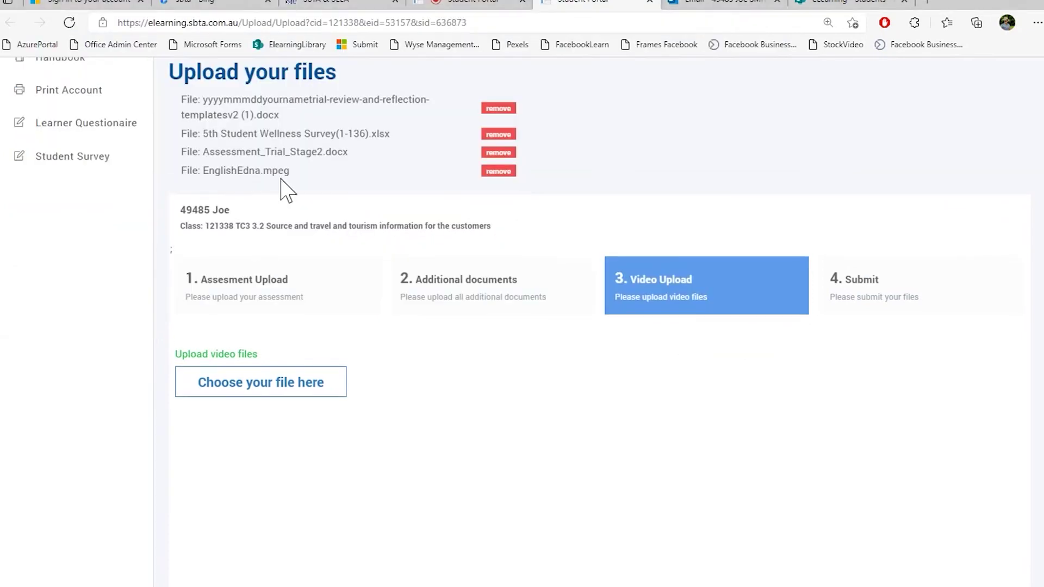
Check the newly listed EnglishEdna.mpeg file and continue to the Submit step
{"action": "triple_click", "coordinate": [319, 190]}
{"action": "left_click", "coordinate": [315, 186]}
{"action": "scroll", "coordinate": [793, 348], "scroll_direction": "down", "scroll_amount": 5}
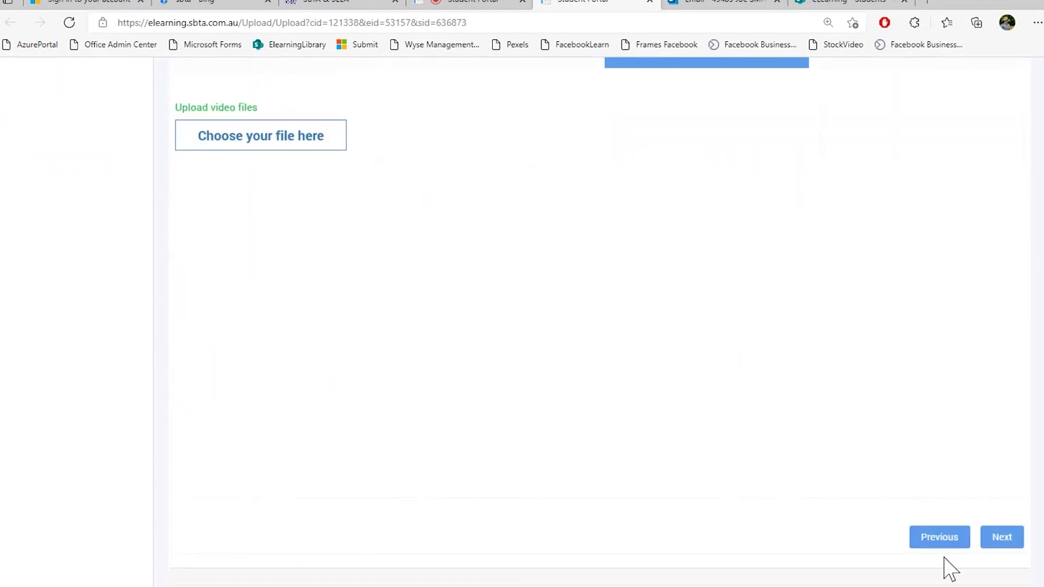
{"action": "left_click", "coordinate": [999, 544]}
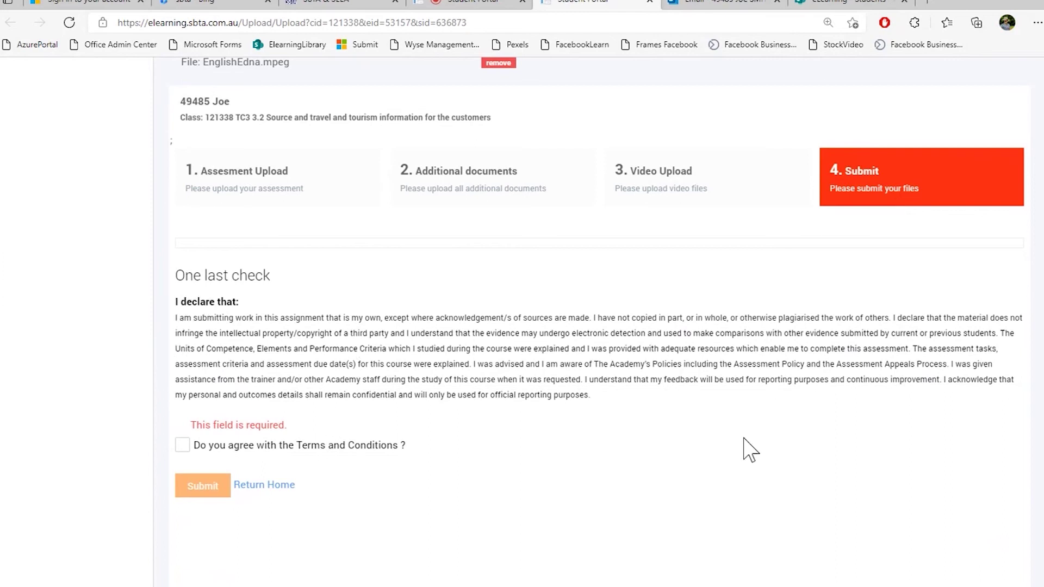
Agree to the Terms and Conditions, submit the files, and return home after the successful upload
{"action": "left_click", "coordinate": [183, 446]}
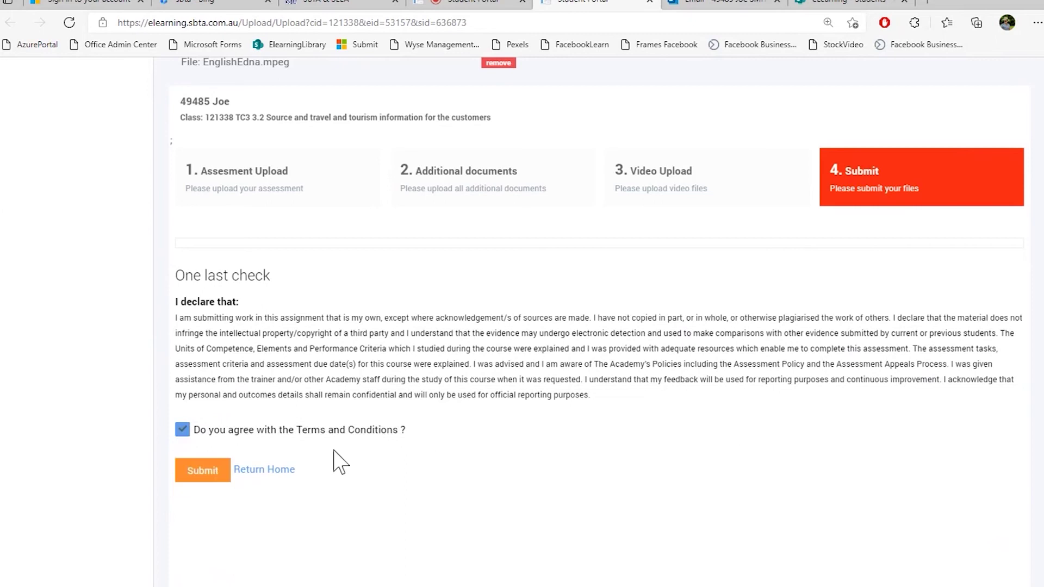
{"action": "left_click", "coordinate": [199, 478]}
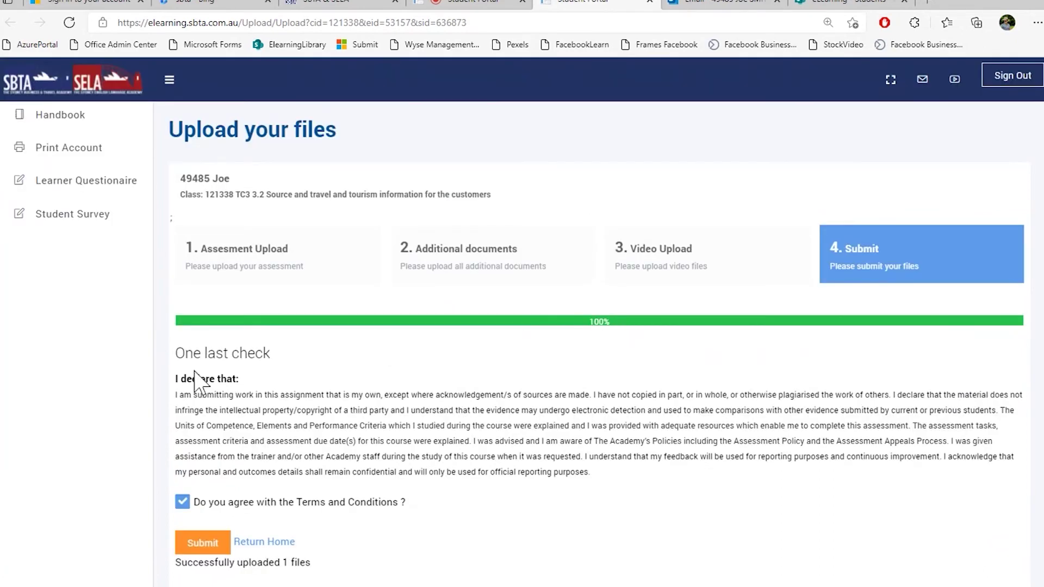
{"action": "scroll", "coordinate": [205, 373], "scroll_direction": "down", "scroll_amount": 2}
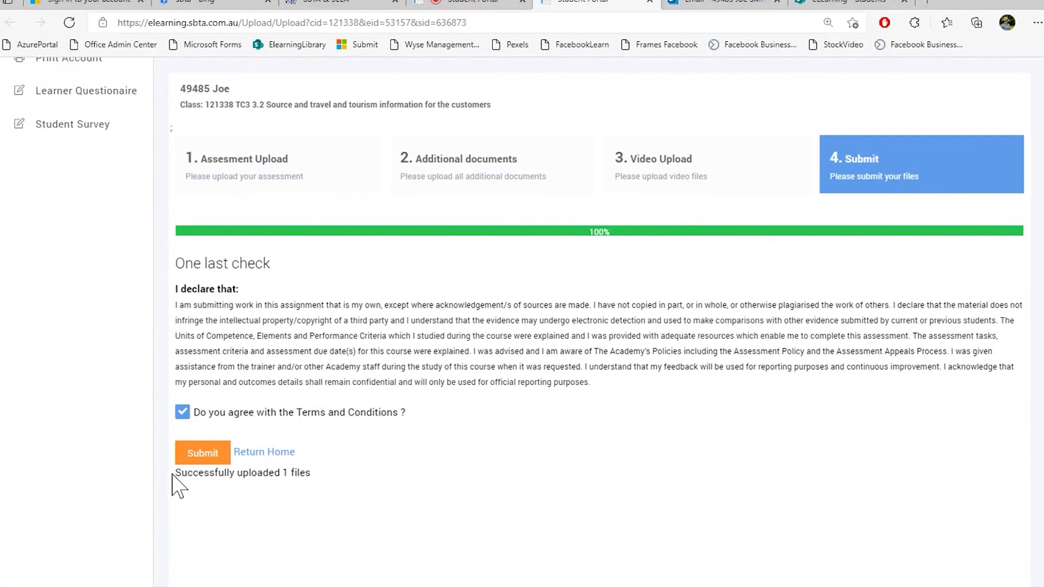
{"action": "left_click_drag", "start_coordinate": [176, 473], "coordinate": [281, 476]}
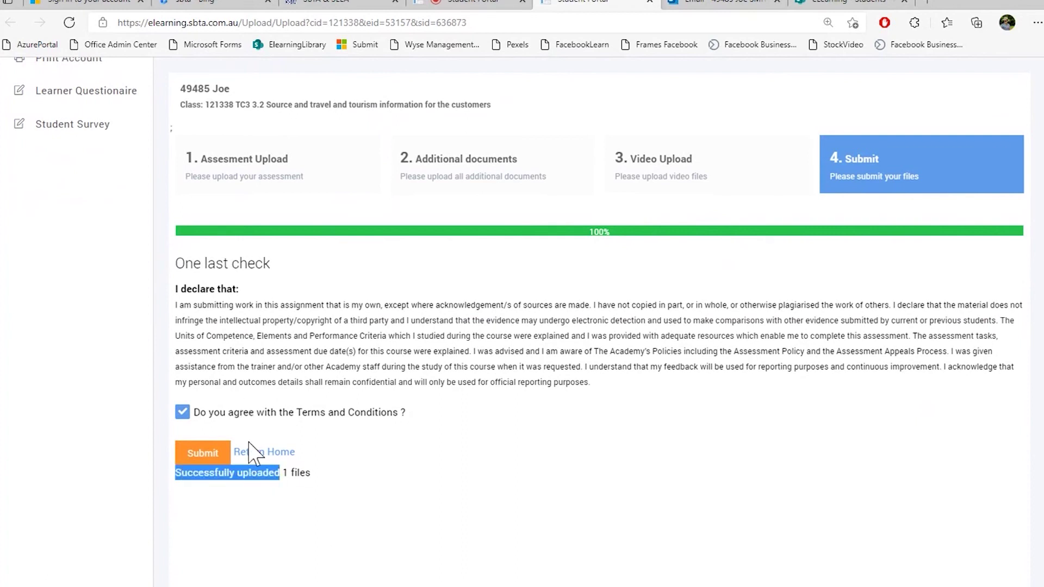
{"action": "left_click", "coordinate": [271, 454]}
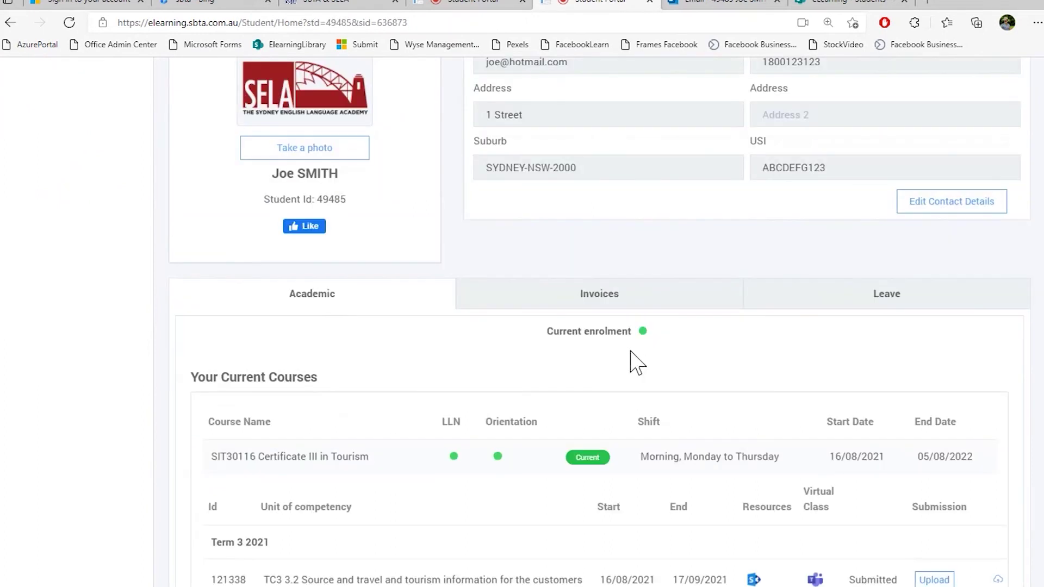
Show the invoices and check that Invoice 352432 owes $60.00, due 09/09/2021
{"action": "left_click", "coordinate": [604, 313]}
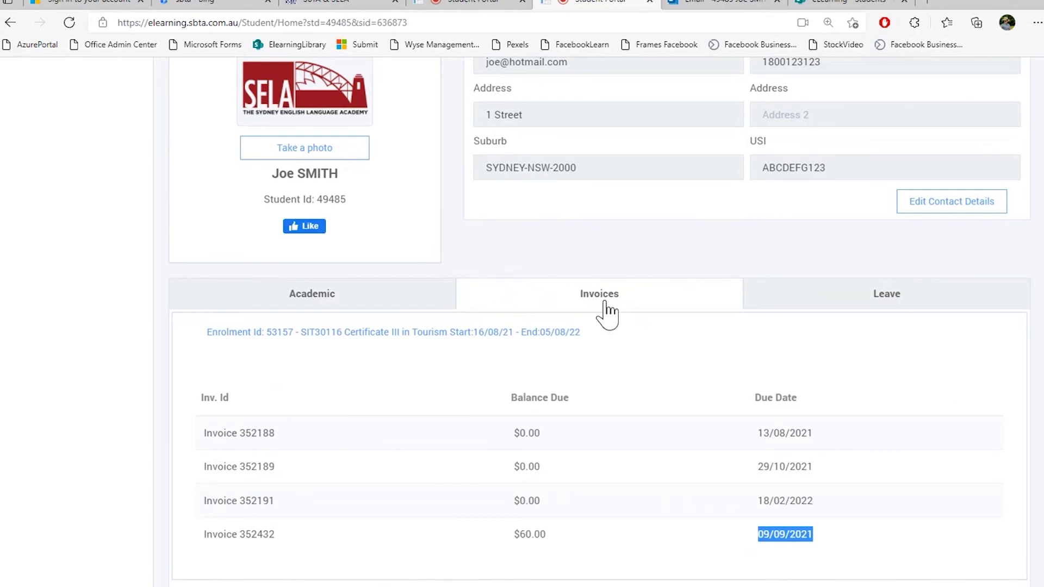
{"action": "left_click_drag", "start_coordinate": [512, 434], "coordinate": [542, 438]}
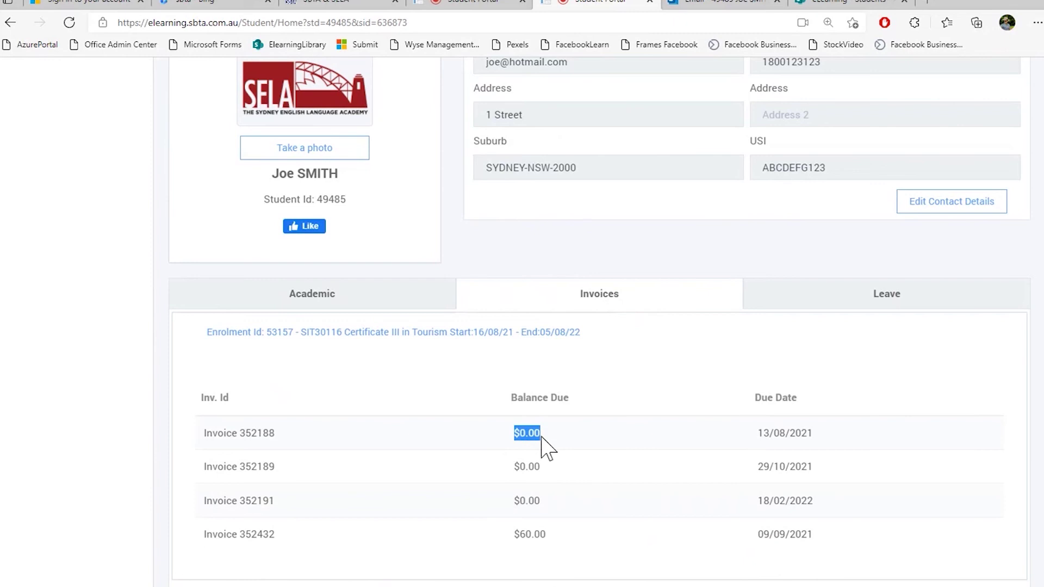
{"action": "left_click_drag", "start_coordinate": [513, 536], "coordinate": [828, 540]}
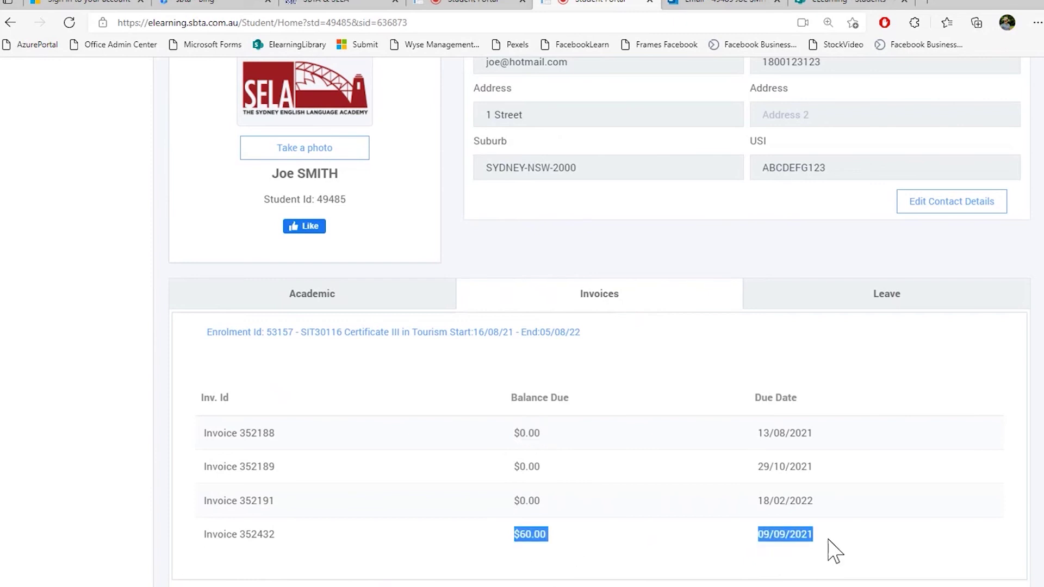
{"action": "left_click", "coordinate": [829, 539]}
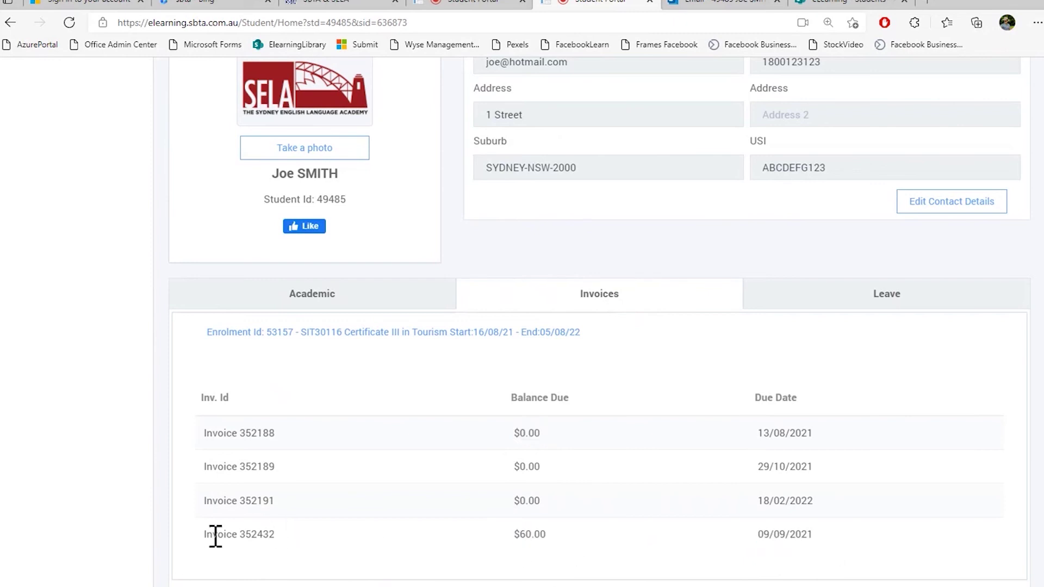
{"action": "left_click_drag", "start_coordinate": [508, 534], "coordinate": [587, 536]}
{"action": "left_click", "coordinate": [637, 541]}
{"action": "left_click_drag", "start_coordinate": [757, 540], "coordinate": [831, 538]}
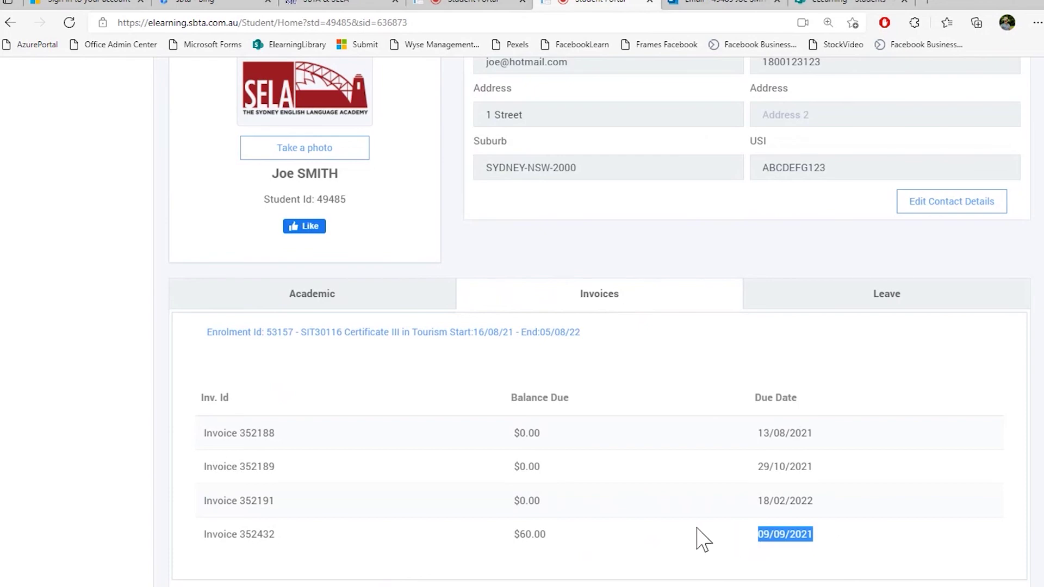
Check the $60.00 Balance Due card and start paying it
{"action": "scroll", "coordinate": [702, 540], "scroll_direction": "up", "scroll_amount": 5}
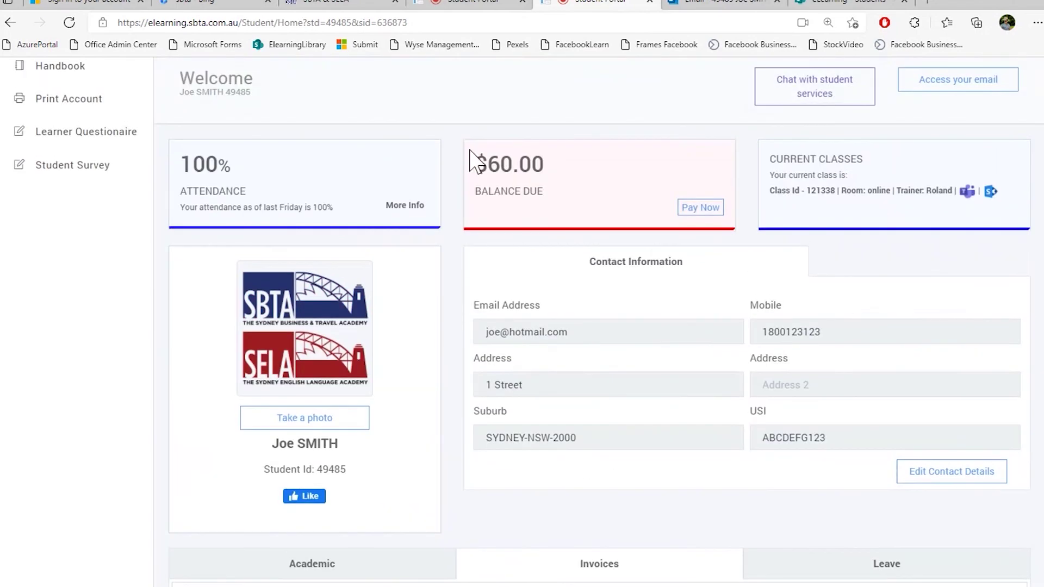
{"action": "left_click_drag", "start_coordinate": [474, 160], "coordinate": [578, 205]}
{"action": "left_click", "coordinate": [579, 206]}
{"action": "left_click", "coordinate": [701, 210]}
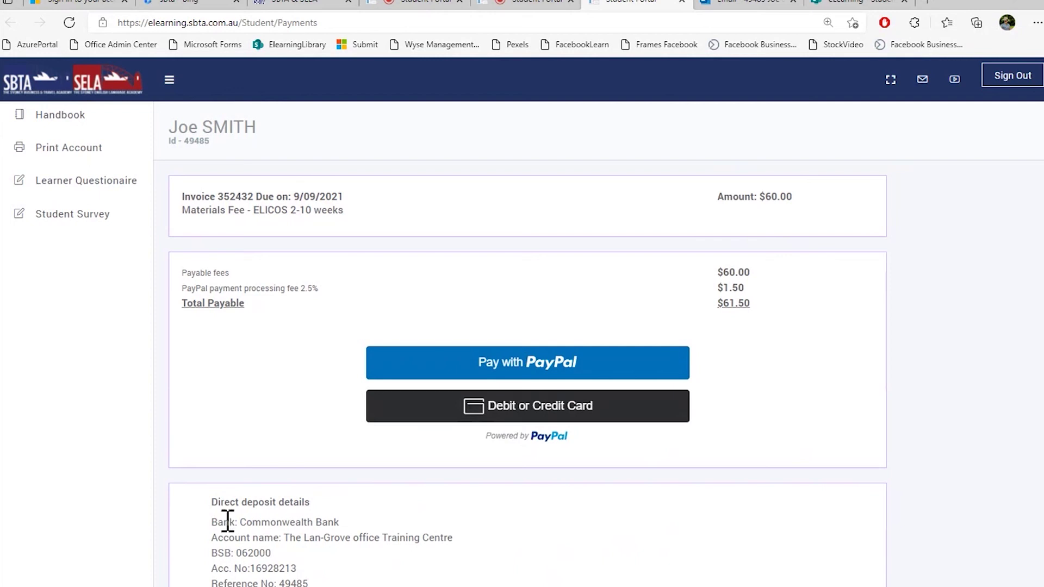
Pay the $60.00 materials fee ($61.50 with fee) by PayPal debit or credit card, then return to Home
{"action": "left_click_drag", "start_coordinate": [212, 521], "coordinate": [308, 584]}
{"action": "left_click", "coordinate": [308, 584]}
{"action": "left_click", "coordinate": [524, 374]}
{"action": "left_click", "coordinate": [521, 411]}
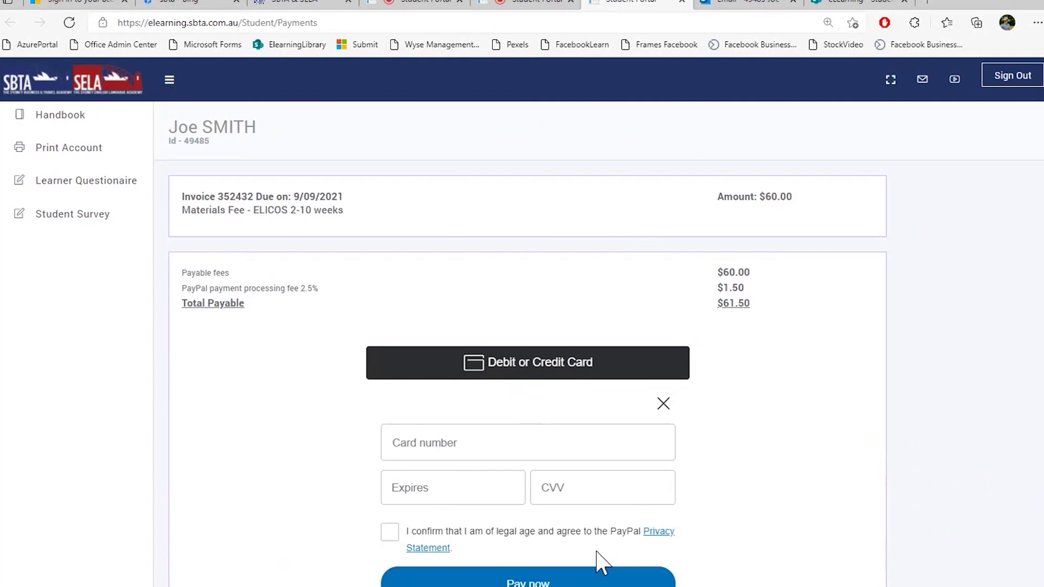
{"action": "scroll", "coordinate": [598, 562], "scroll_direction": "down", "scroll_amount": 4}
{"action": "scroll", "coordinate": [598, 563], "scroll_direction": "up", "scroll_amount": 4}
{"action": "key", "text": "ctrl+shift+Tab"}
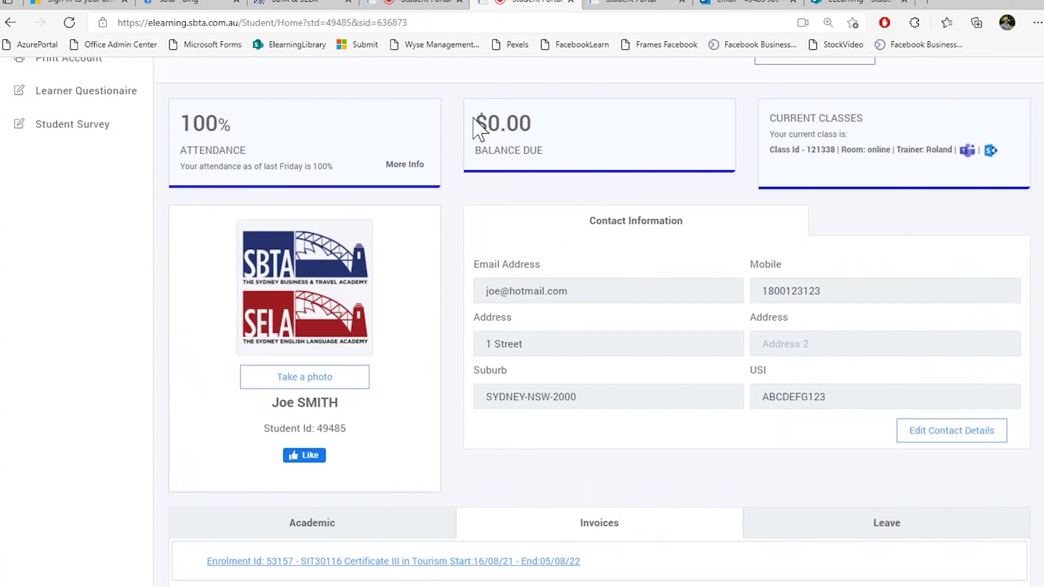
Confirm the $0.00 balance and paid Invoice 352432, then view the Leave records
{"action": "left_click_drag", "start_coordinate": [480, 118], "coordinate": [600, 167]}
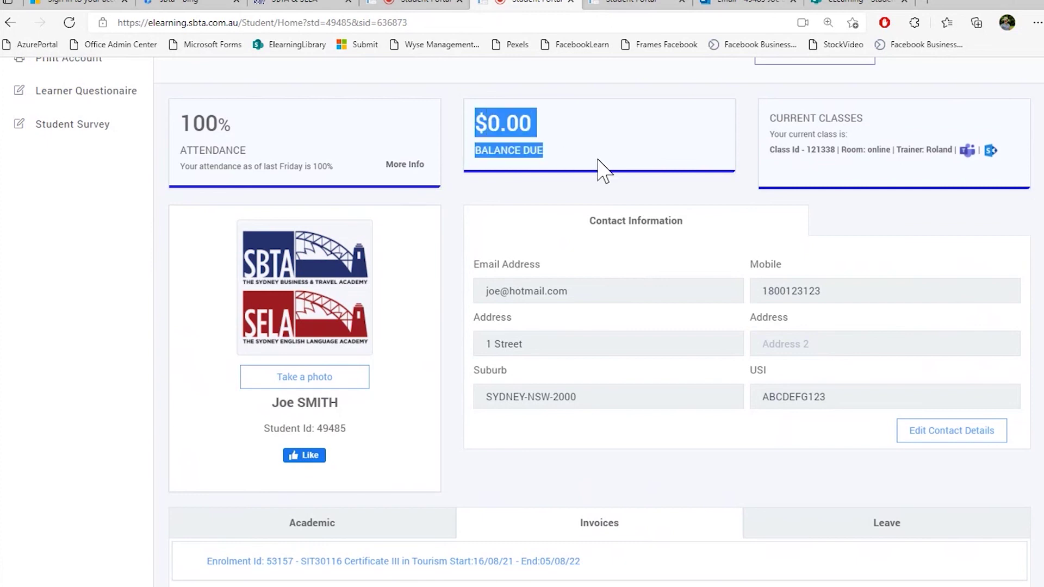
{"action": "left_click", "coordinate": [597, 159]}
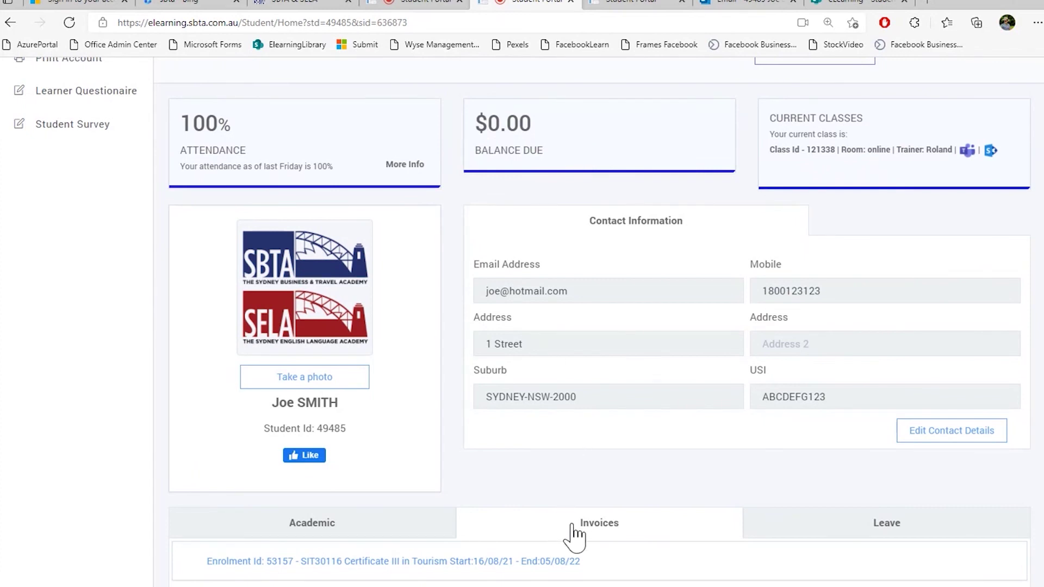
{"action": "left_click", "coordinate": [576, 561]}
{"action": "scroll", "coordinate": [598, 449], "scroll_direction": "down", "scroll_amount": 3}
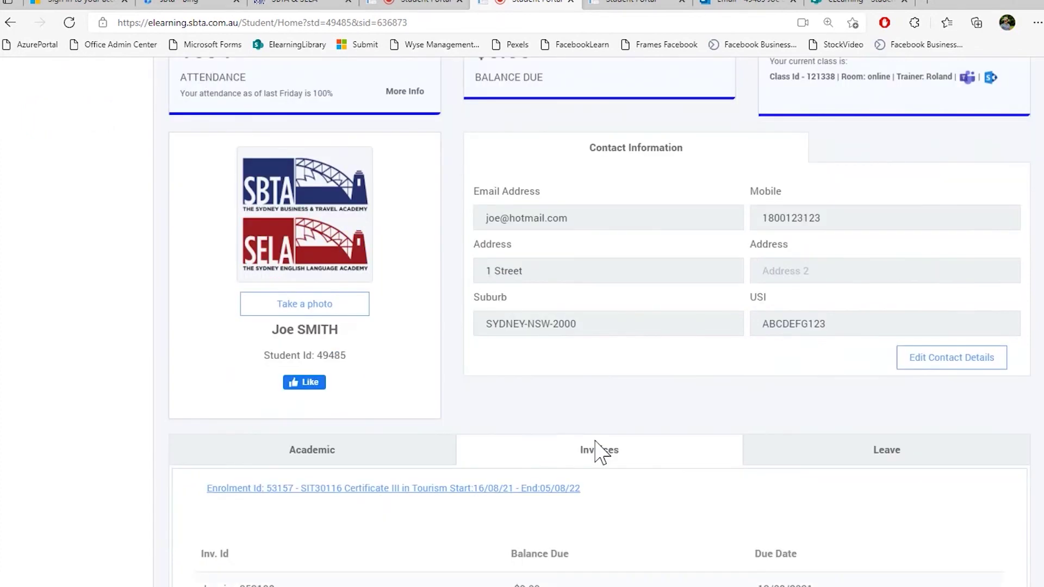
{"action": "left_click_drag", "start_coordinate": [813, 539], "coordinate": [205, 535]}
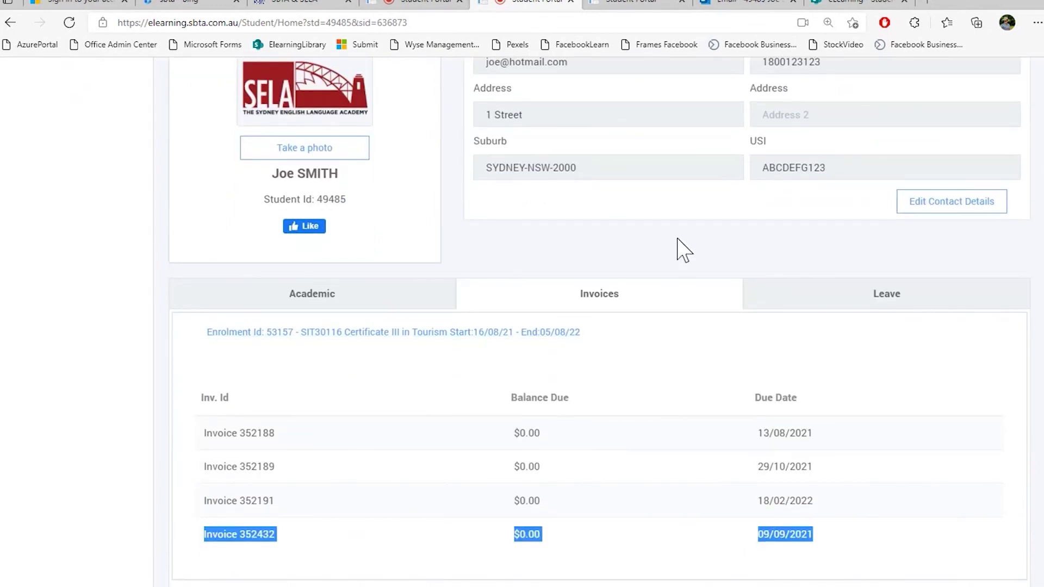
{"action": "scroll", "coordinate": [870, 467], "scroll_direction": "up", "scroll_amount": 3}
{"action": "left_click", "coordinate": [883, 474]}
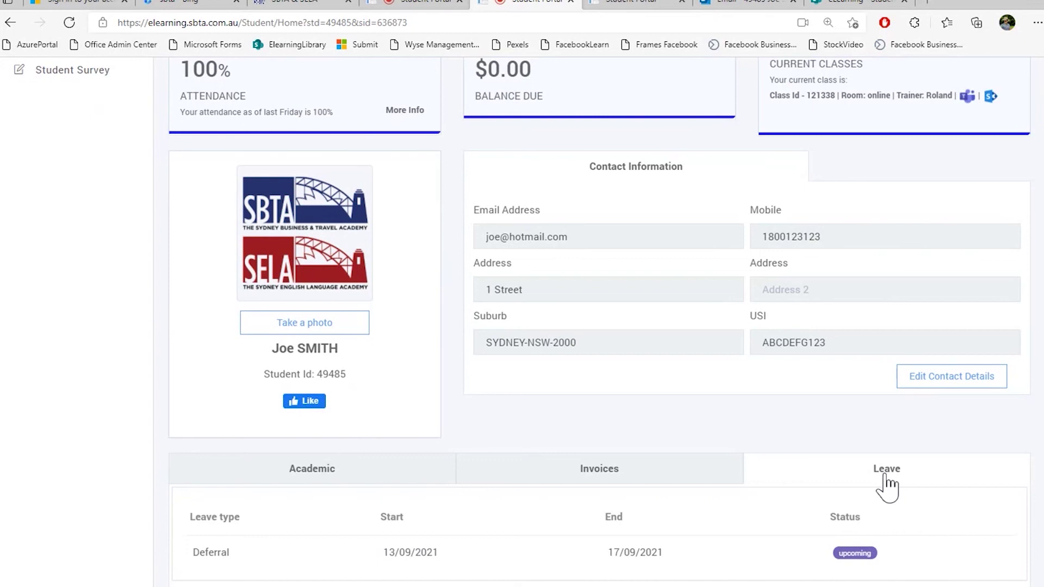
{"action": "scroll", "coordinate": [884, 474], "scroll_direction": "up", "scroll_amount": 3}
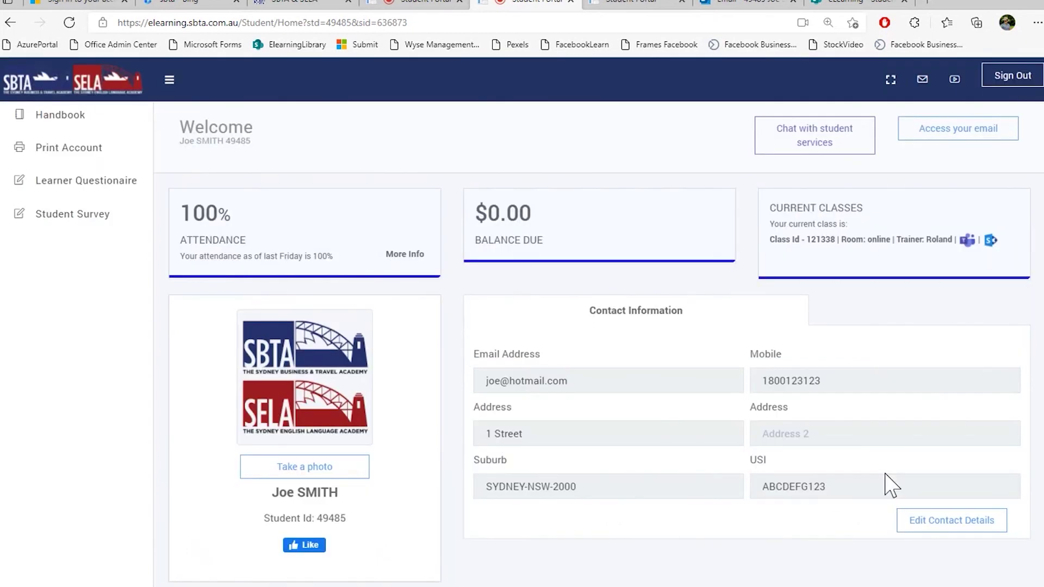